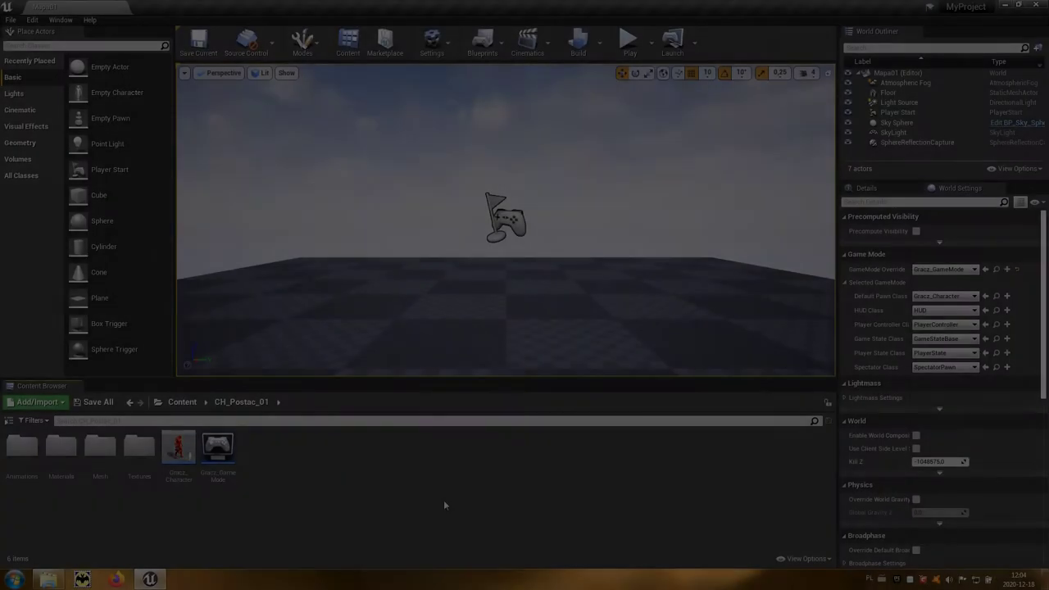
# Select the Gracz_Character blueprint asset in the CH_Postac_01 Content Browser folder
pyautogui.click(178, 451)
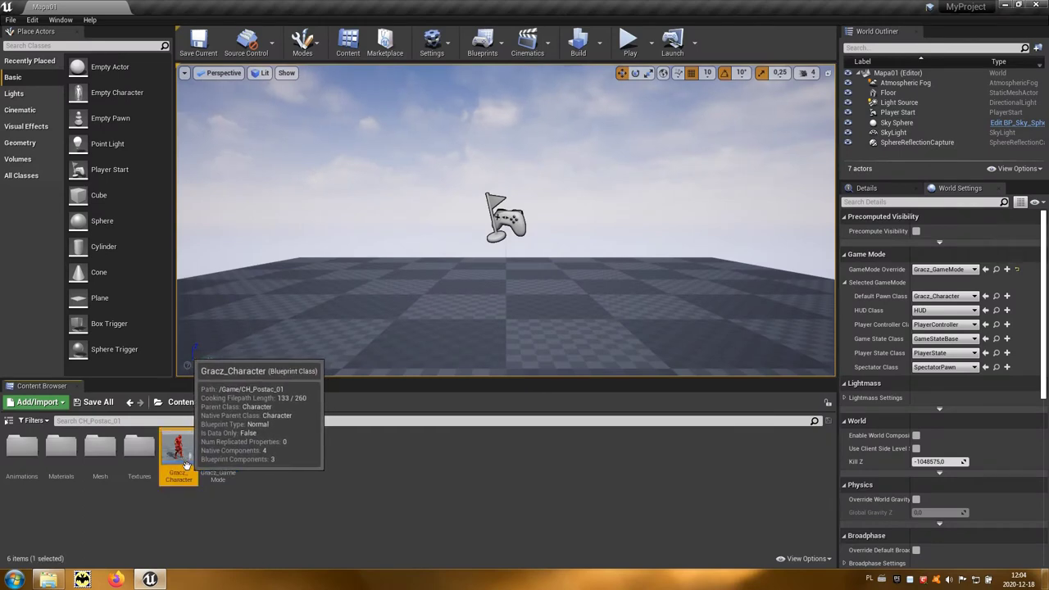
# Delete the SK_Bron_01 weapon mesh component in Gracz_Character's Viewport components list
pyautogui.doubleClick(178, 452)
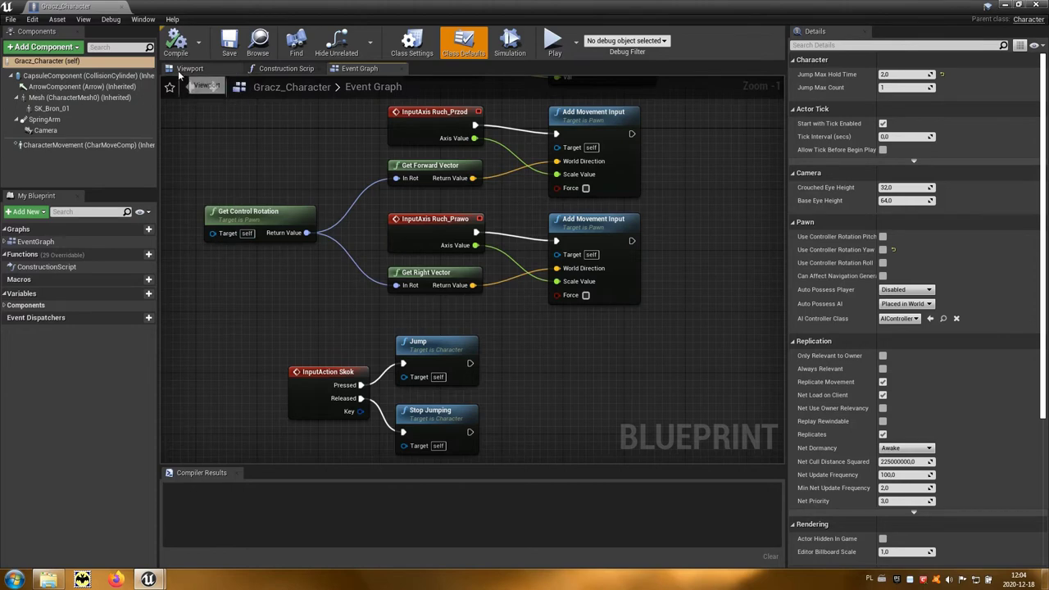
pyautogui.click(208, 74)
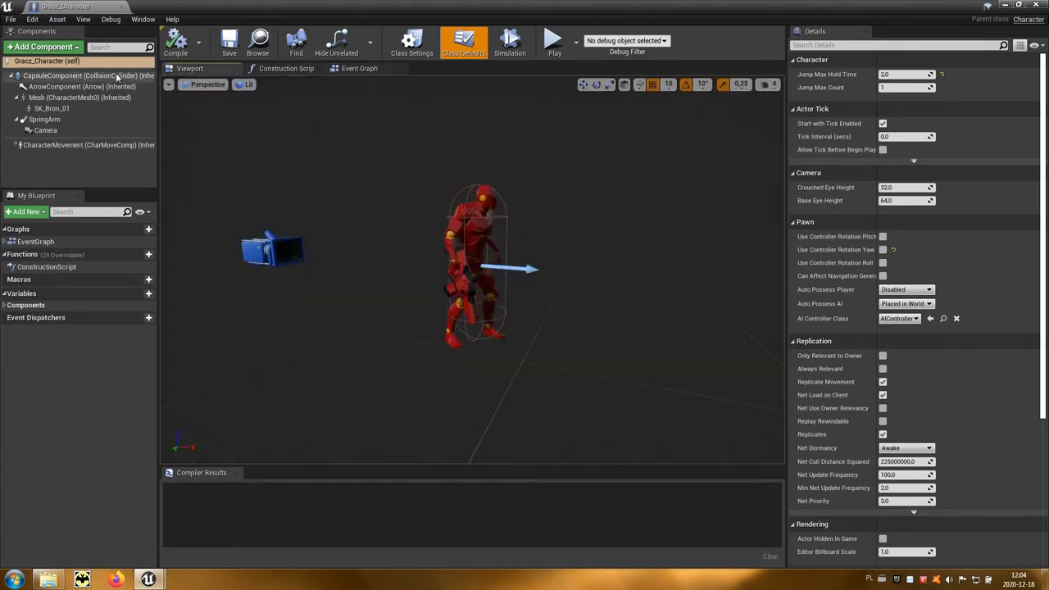
pyautogui.click(49, 110)
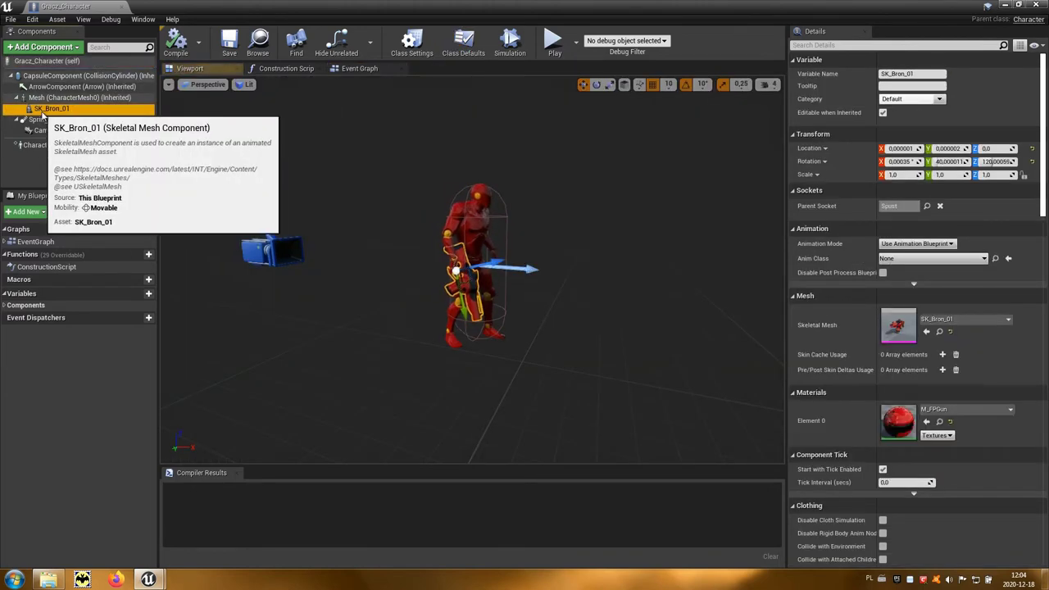
pyautogui.rightClick(101, 110)
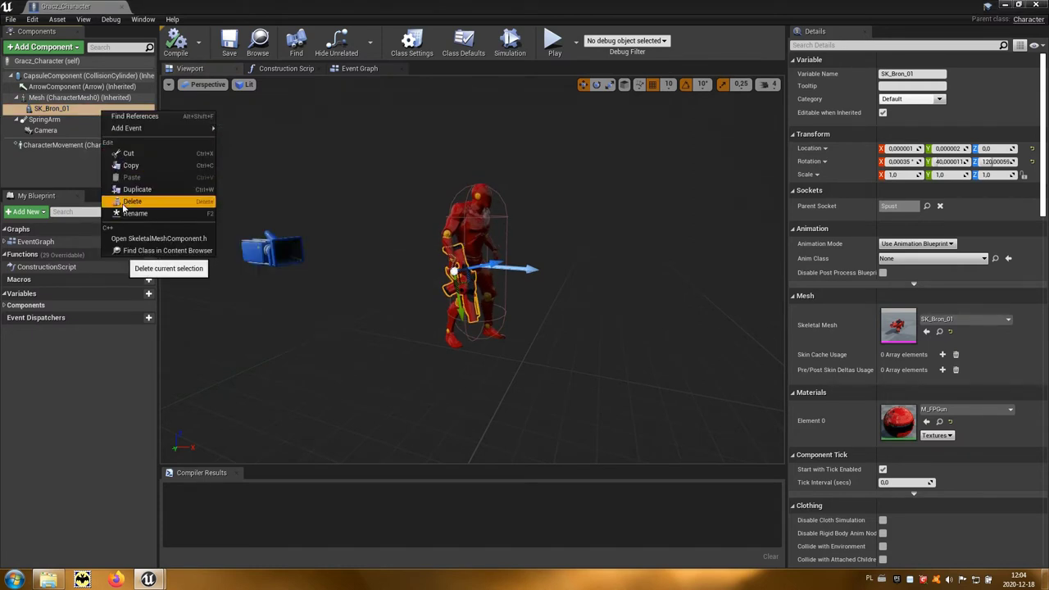
pyautogui.click(168, 202)
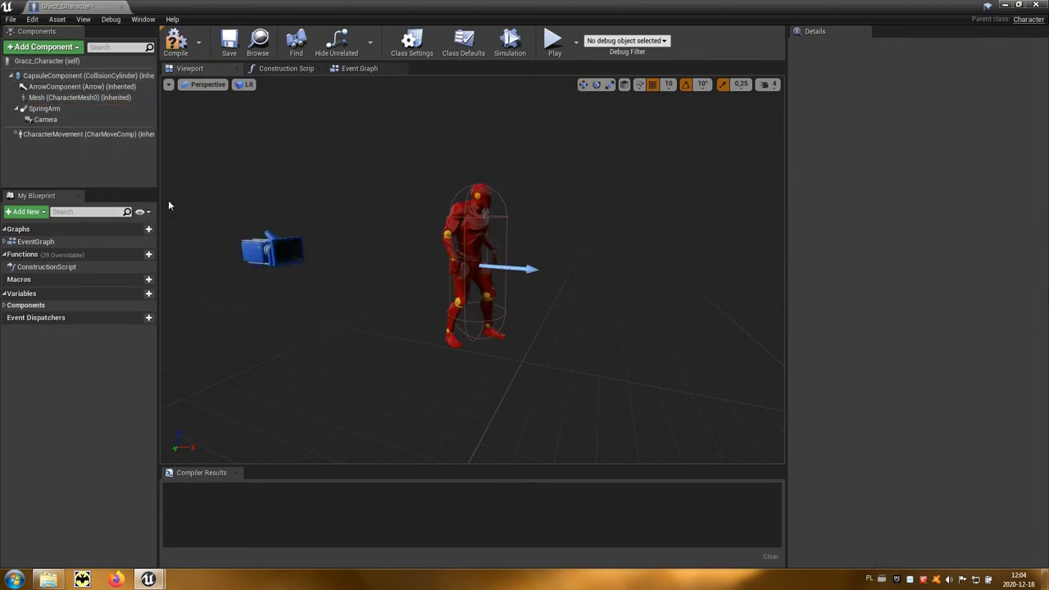
pyautogui.click(1004, 10)
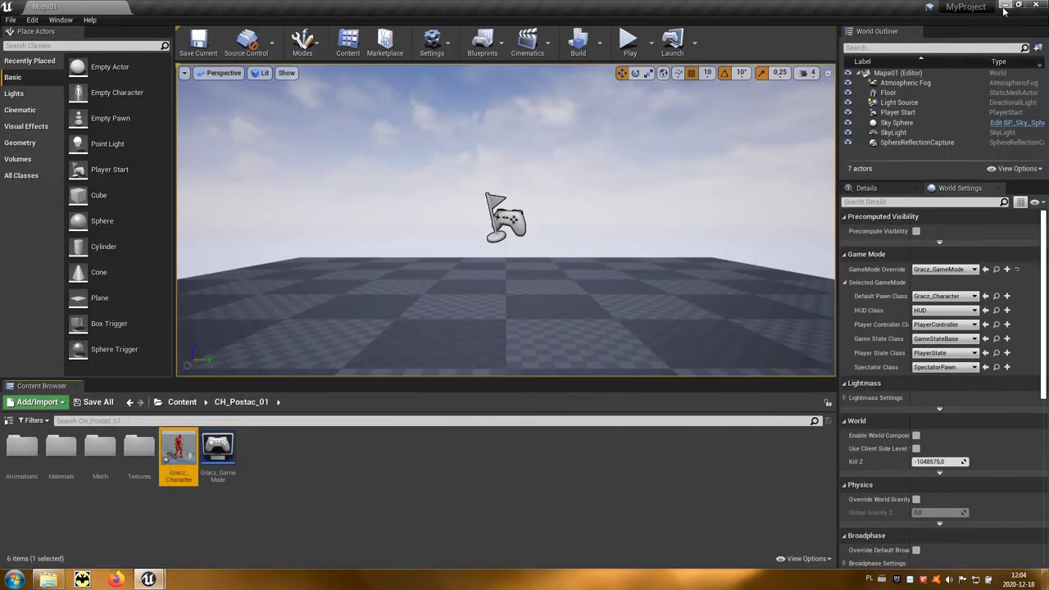
# Create an Actor blueprint named Bron_01_Pickup in Content/SK_Bron_01 and open it
pyautogui.click(182, 402)
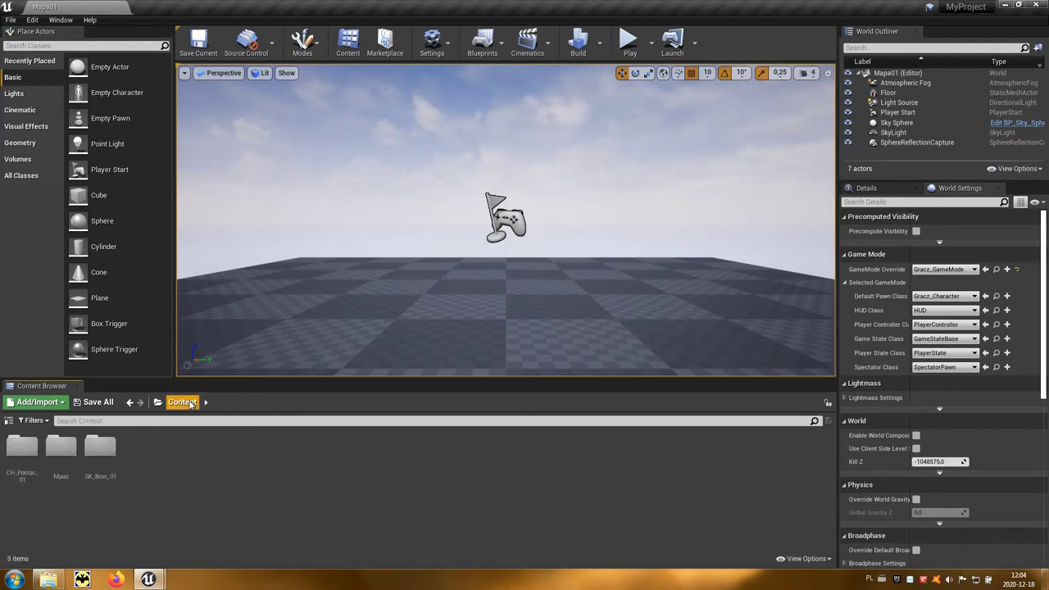
pyautogui.doubleClick(108, 453)
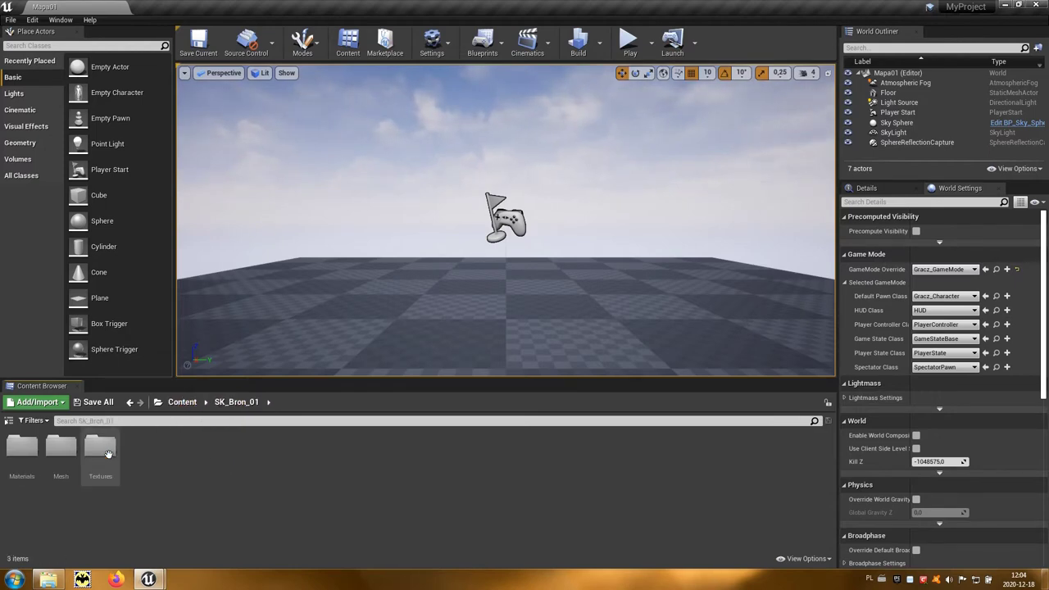
pyautogui.rightClick(158, 467)
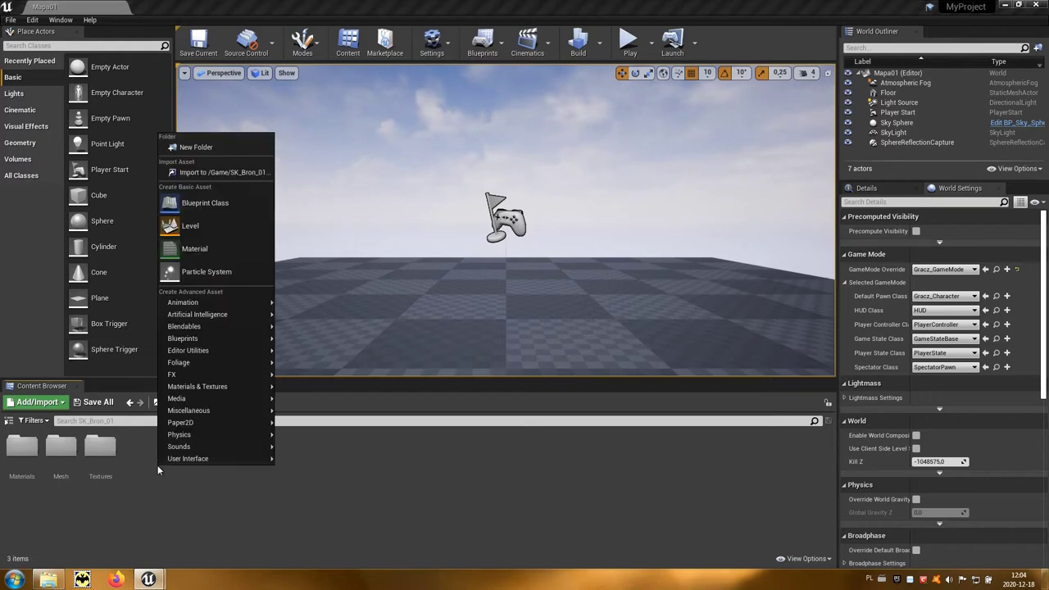
pyautogui.click(234, 209)
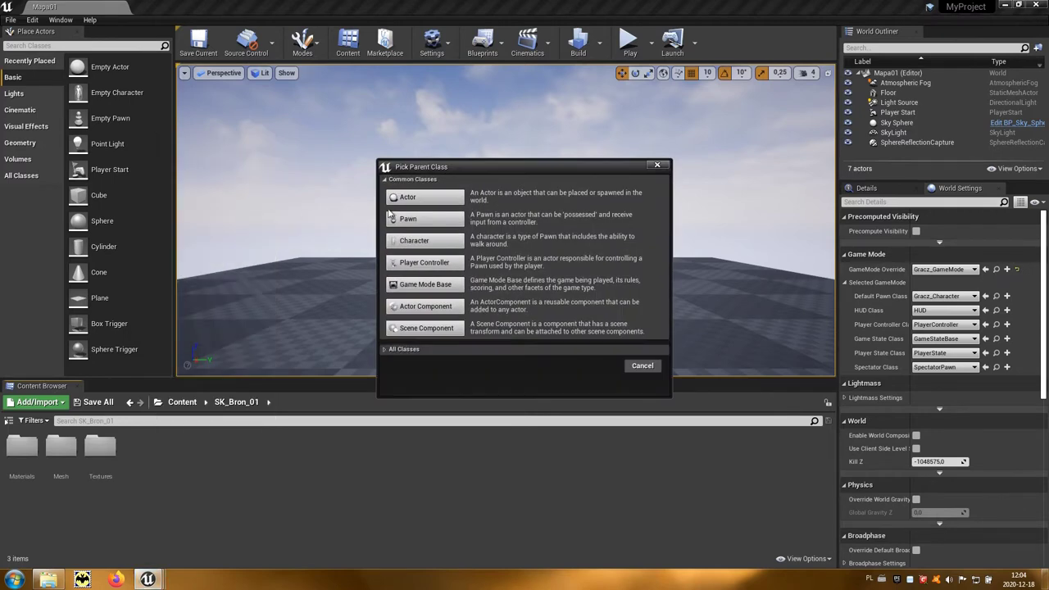
pyautogui.click(430, 198)
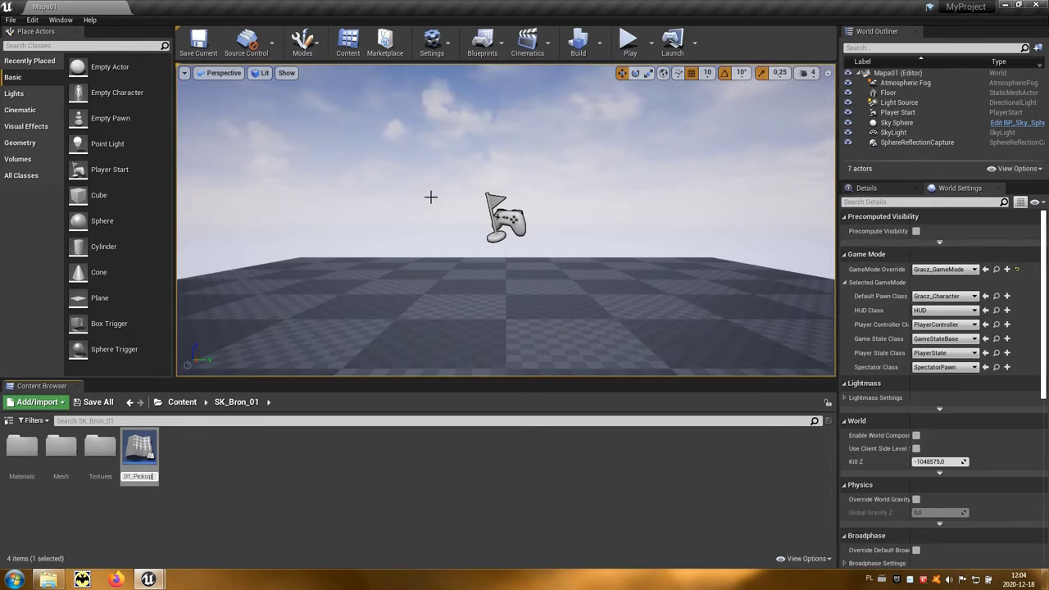
pyautogui.press('Return')
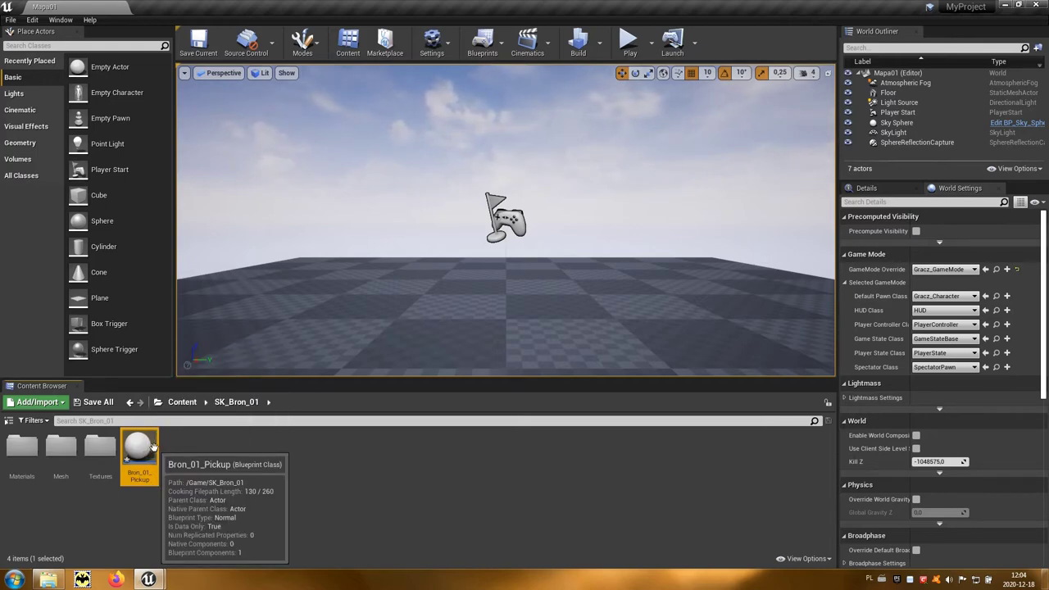
pyautogui.doubleClick(151, 447)
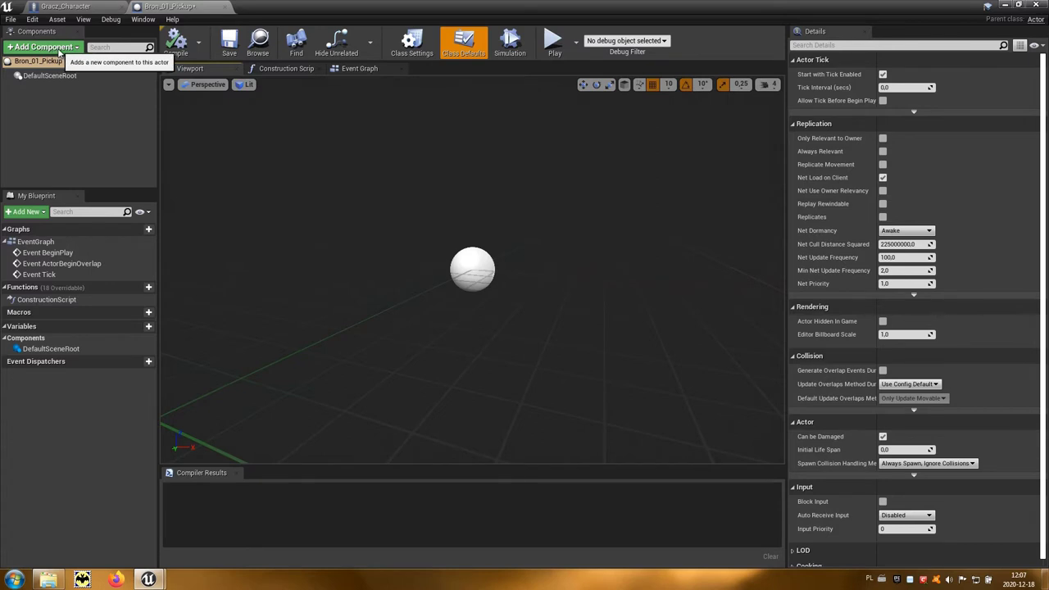
# Add a Box Collision component and drag it onto DefaultSceneRoot to become the root
pyautogui.click(59, 51)
pyautogui.write('box')
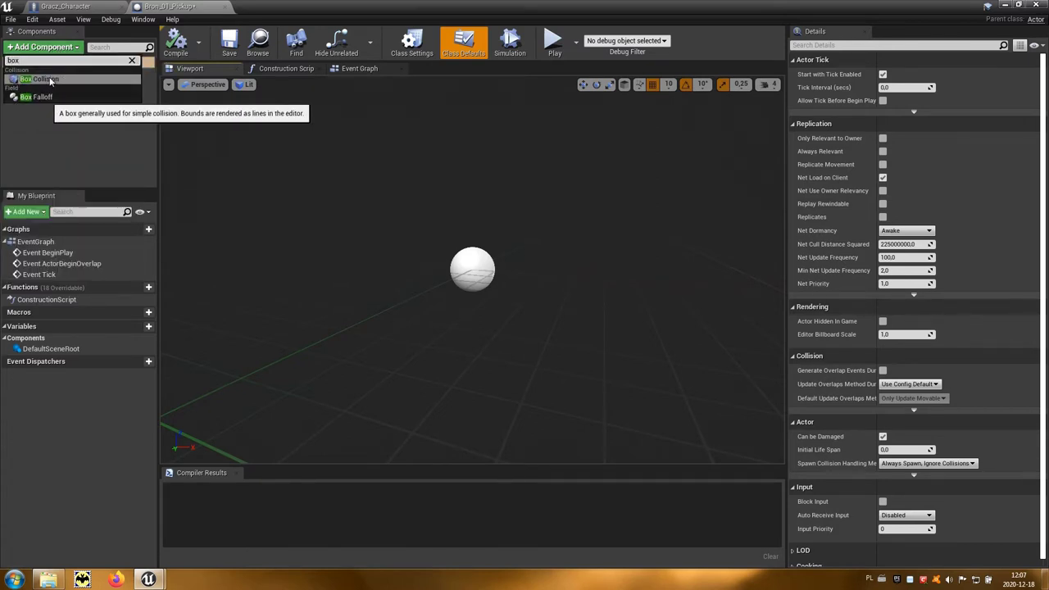
pyautogui.click(47, 79)
pyautogui.click(28, 105)
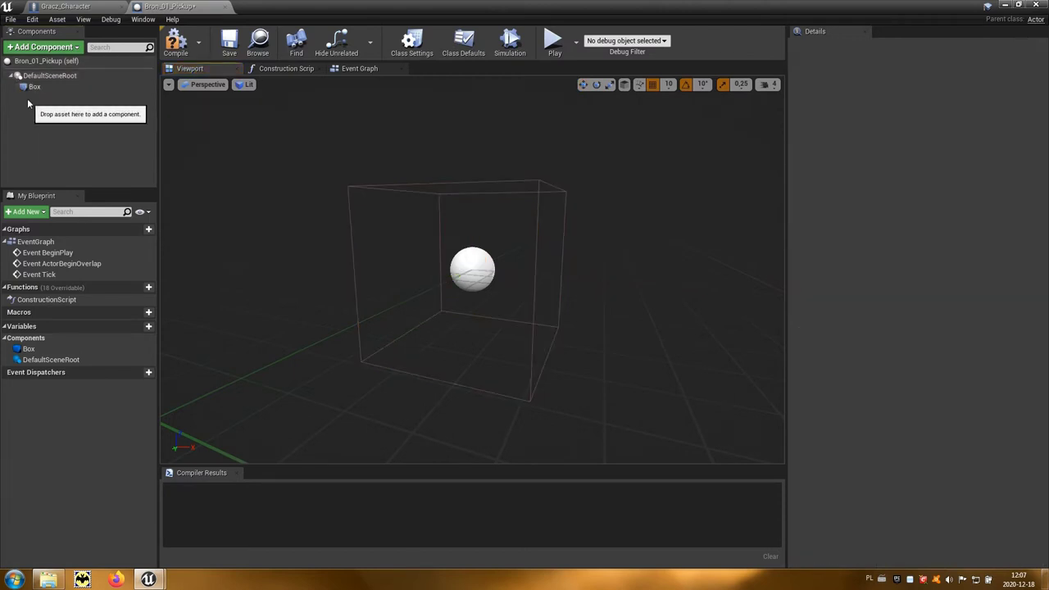
pyautogui.click(25, 88)
pyautogui.moveTo(25, 87); pyautogui.dragTo(45, 77)
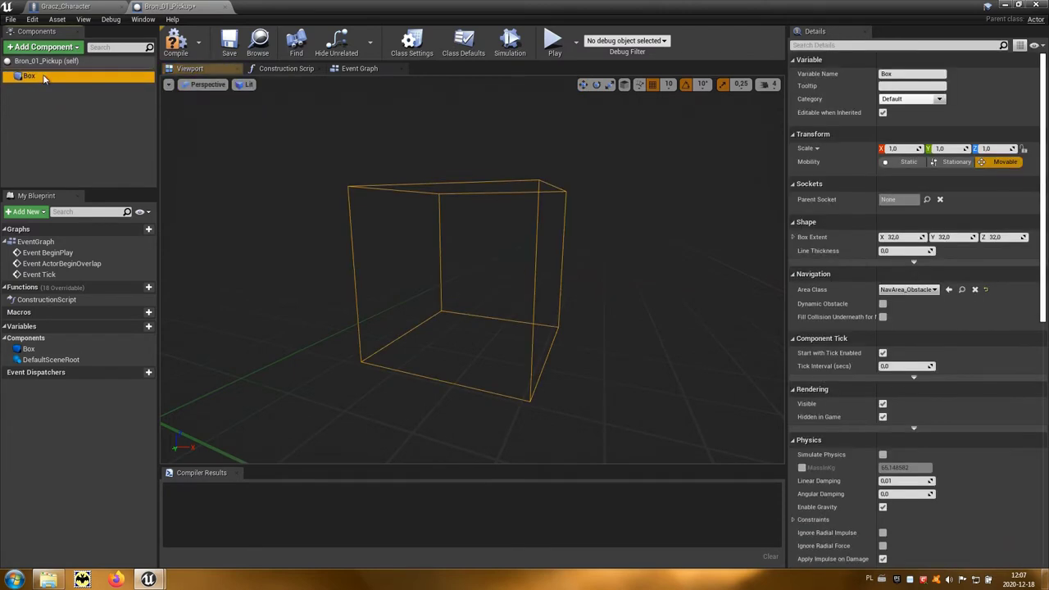
pyautogui.click(1019, 6)
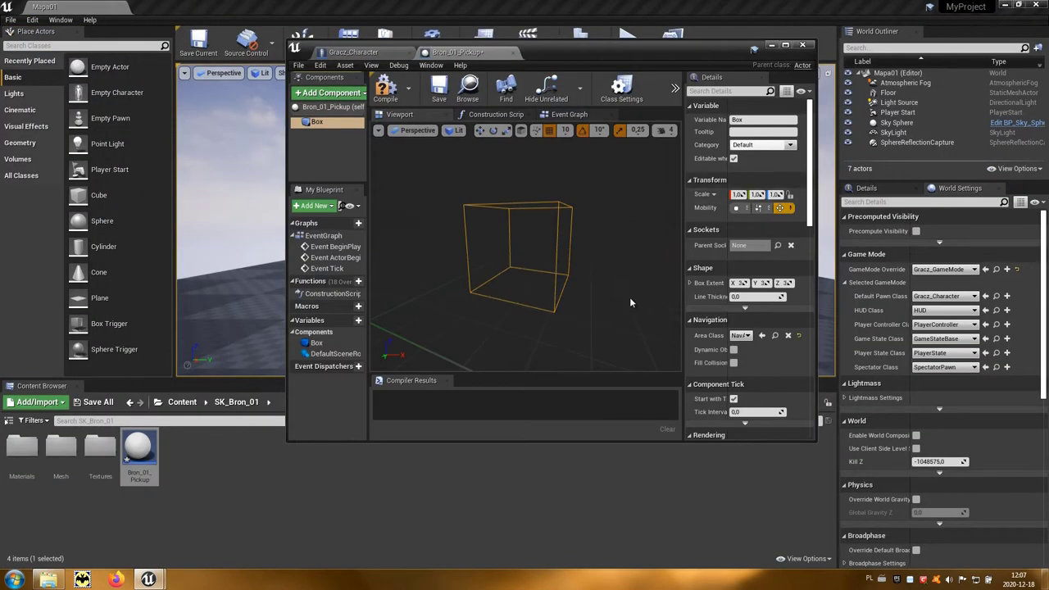
# Drag the SK_Bron_01 skeletal mesh from the Mesh folder into Bron_01_Pickup's components
pyautogui.click(64, 452)
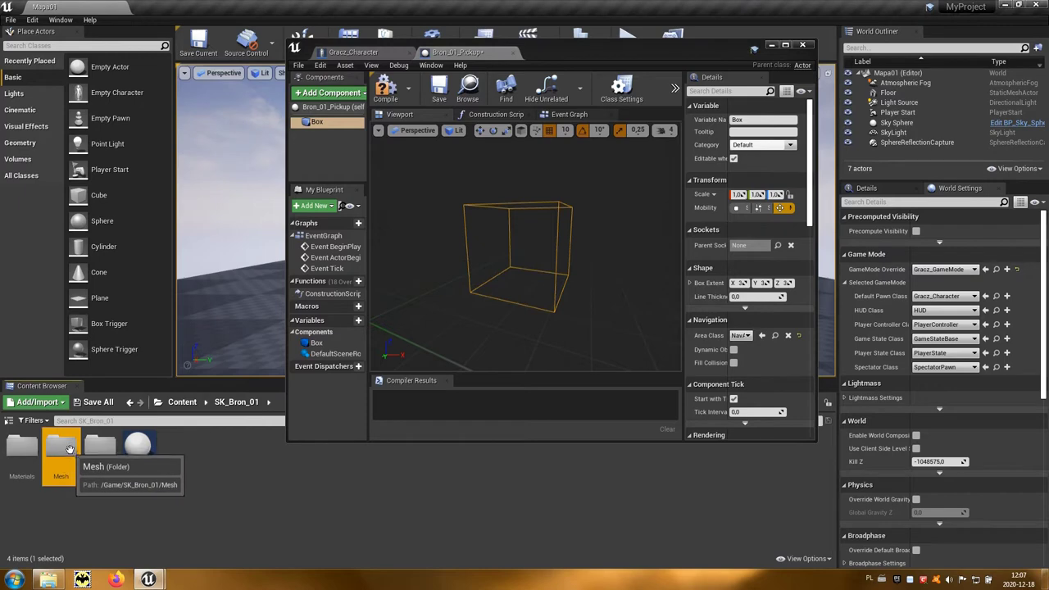
pyautogui.doubleClick(69, 457)
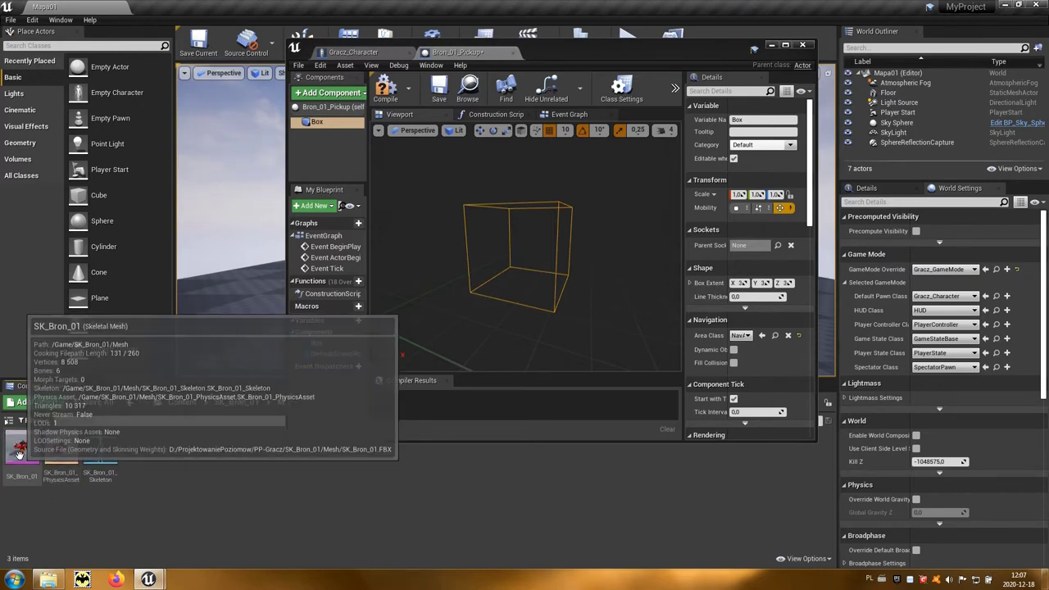
pyautogui.moveTo(22, 451); pyautogui.dragTo(516, 266)
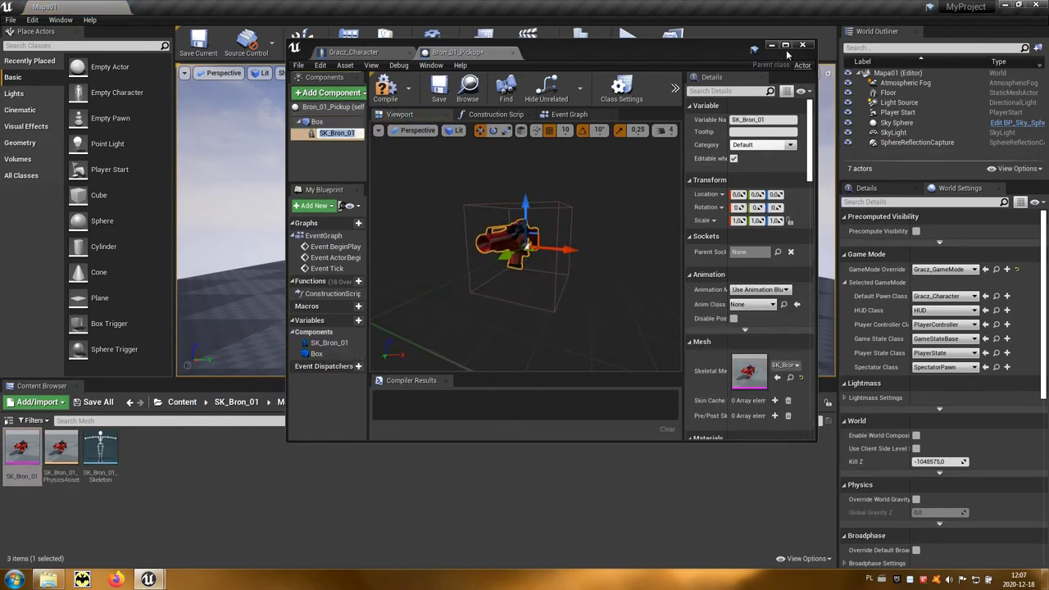
# Shift the gun along Y to -10,0 so it sits centred in the collision box
pyautogui.click(784, 45)
pyautogui.moveTo(396, 334); pyautogui.dragTo(311, 336)
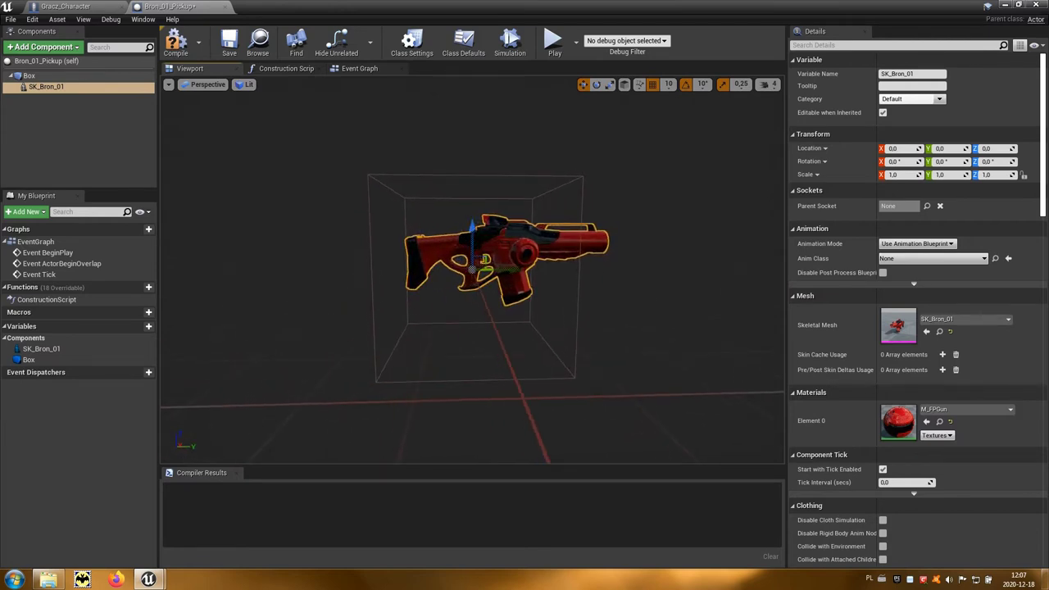
pyautogui.moveTo(385, 330); pyautogui.dragTo(372, 330)
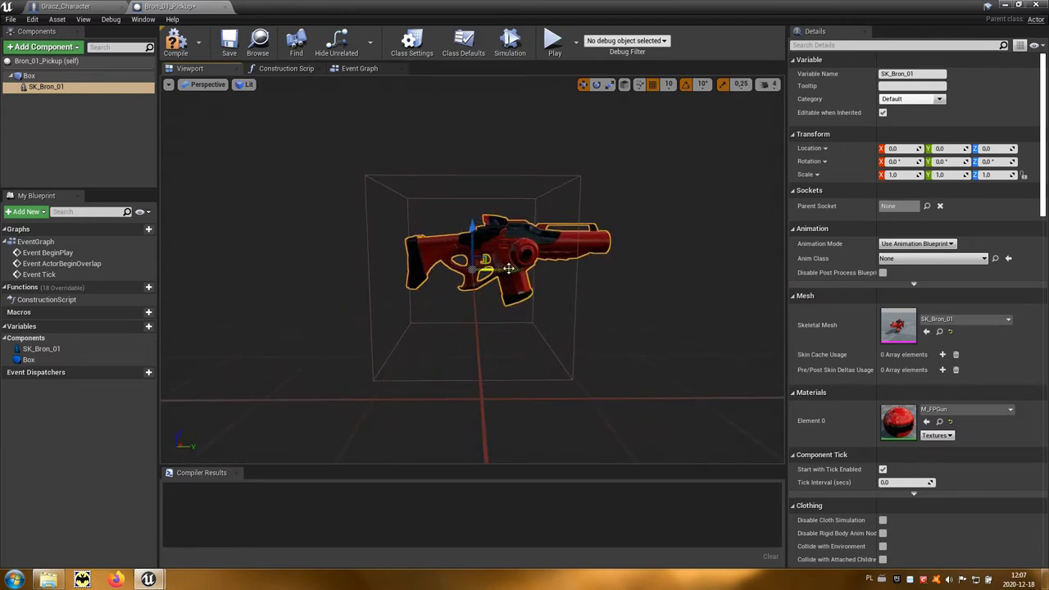
pyautogui.moveTo(504, 268); pyautogui.dragTo(475, 270)
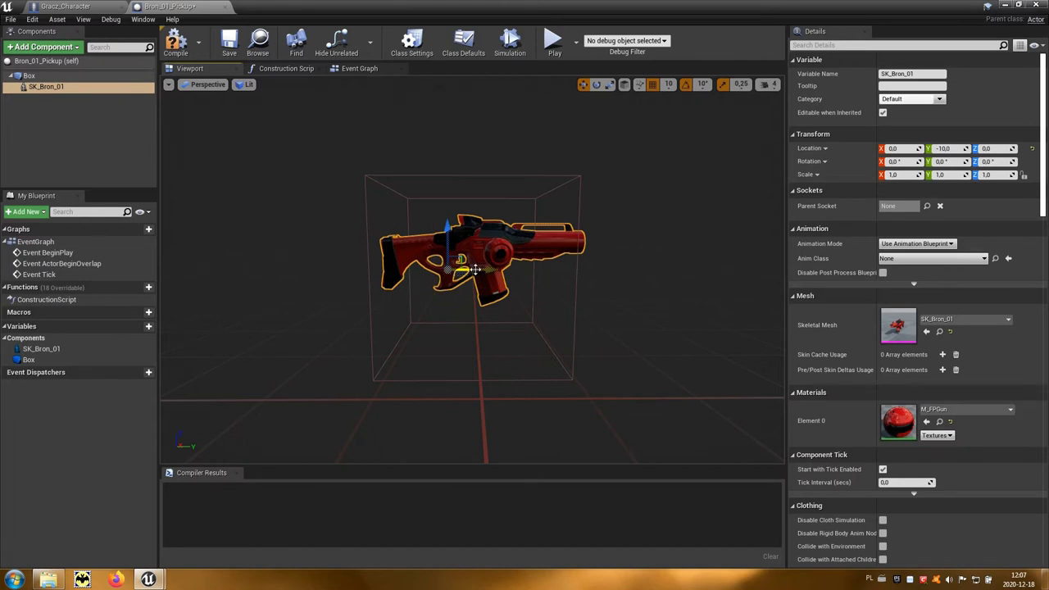
pyautogui.click(35, 77)
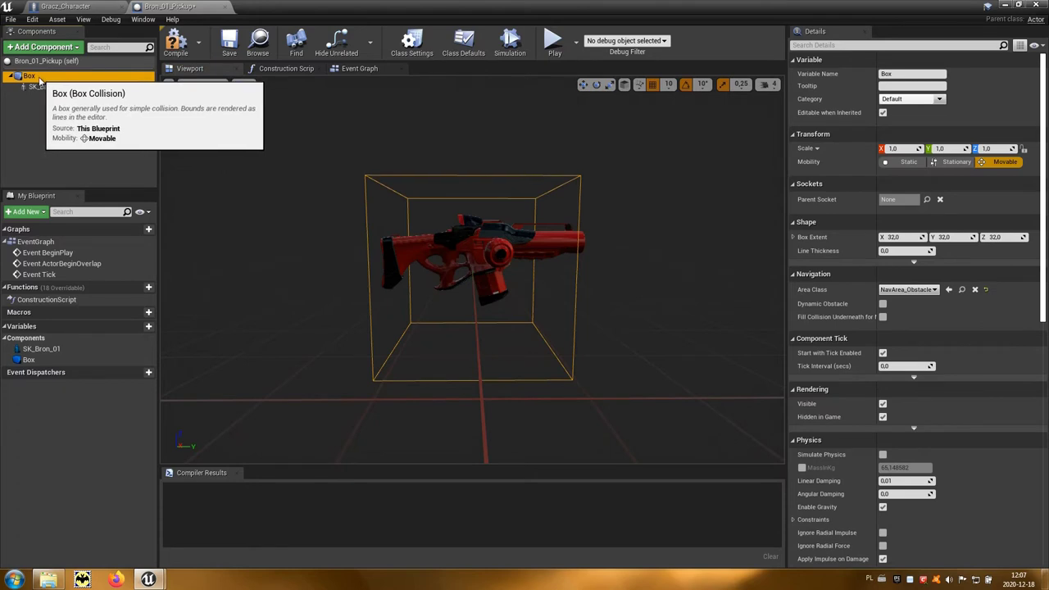
# Add the Box's On Component Begin Overlap event from its Details panel events list
pyautogui.moveTo(1044, 185); pyautogui.dragTo(1046, 454)
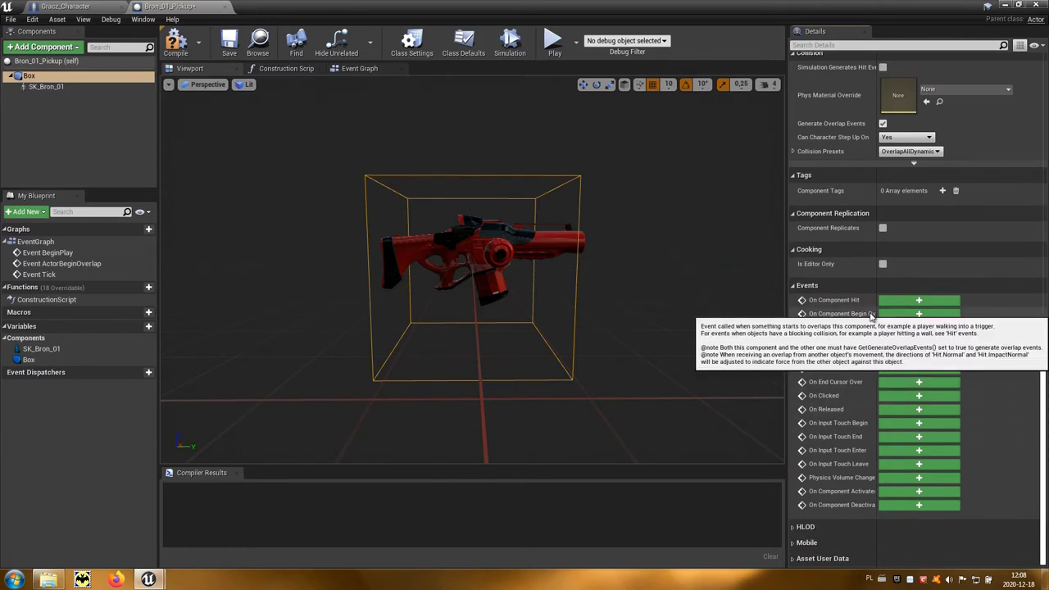
pyautogui.moveTo(878, 314); pyautogui.dragTo(902, 315)
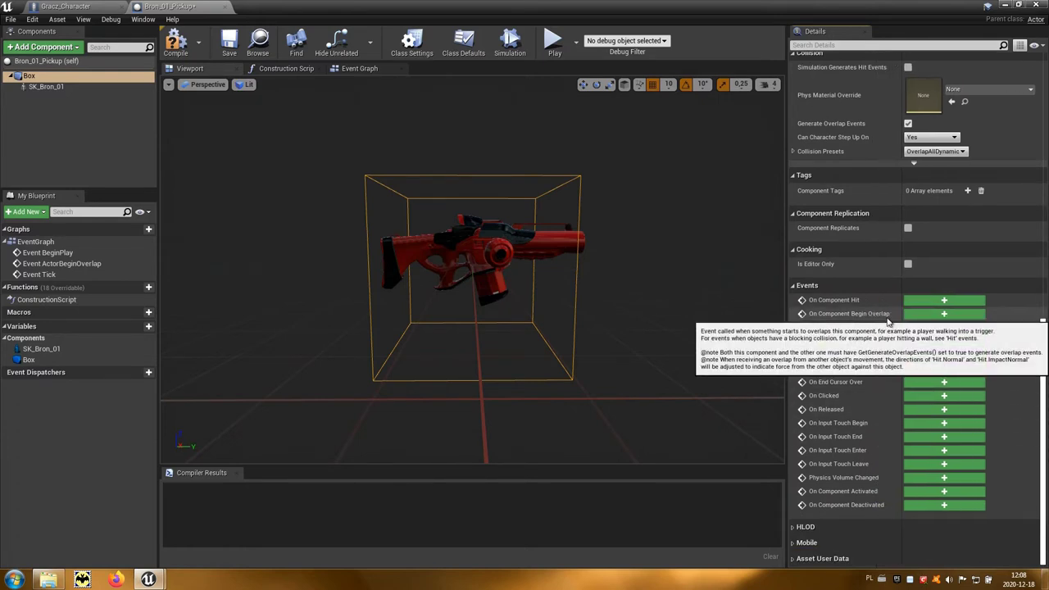
pyautogui.click(942, 314)
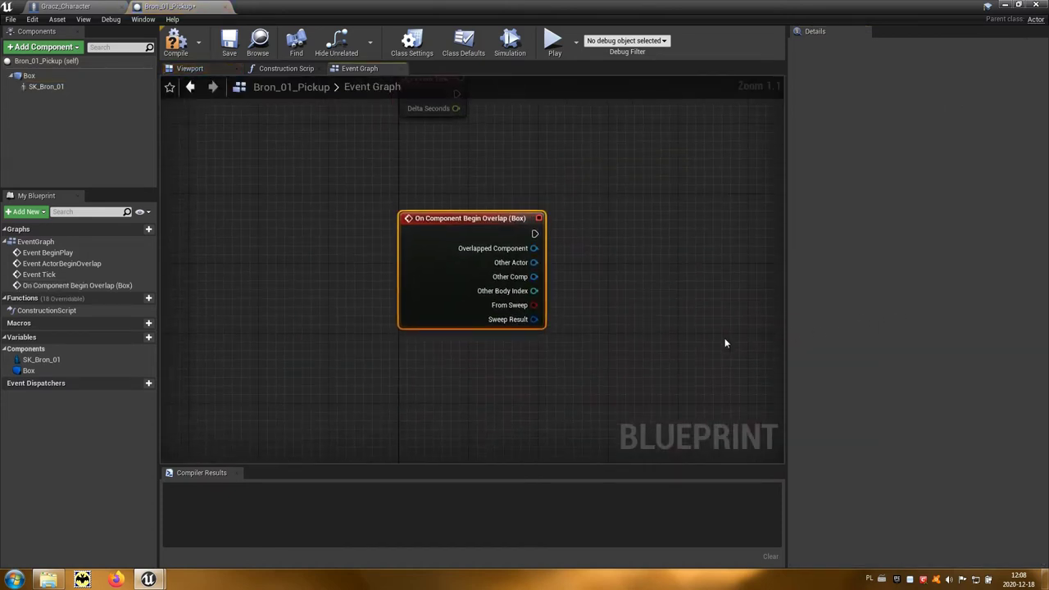
pyautogui.click(71, 8)
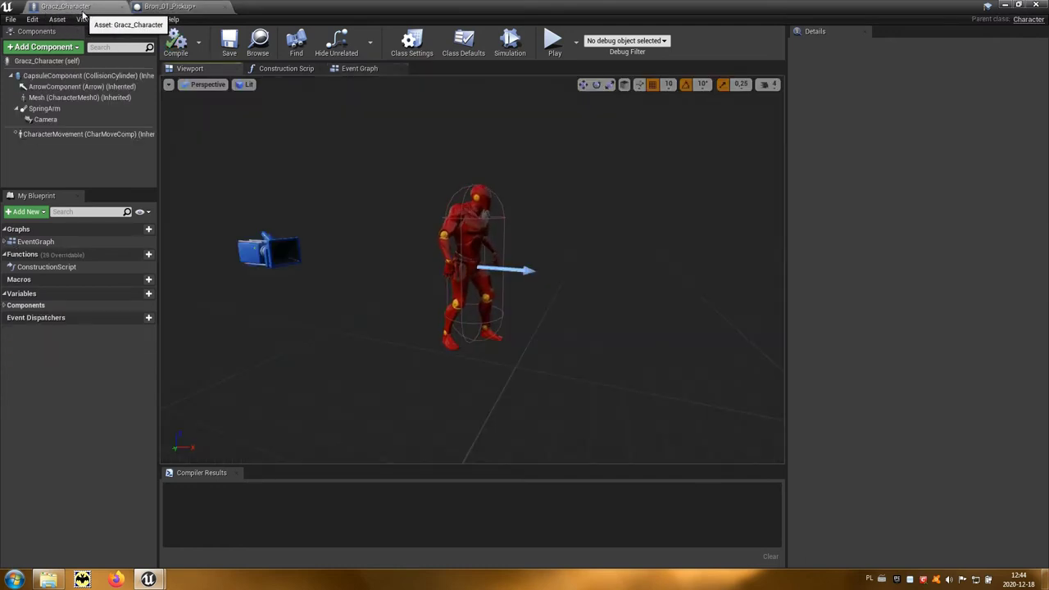
# Add a Cast To Gracz_Character node after the overlap event, with Get Player Pawn as Object
pyautogui.click(29, 99)
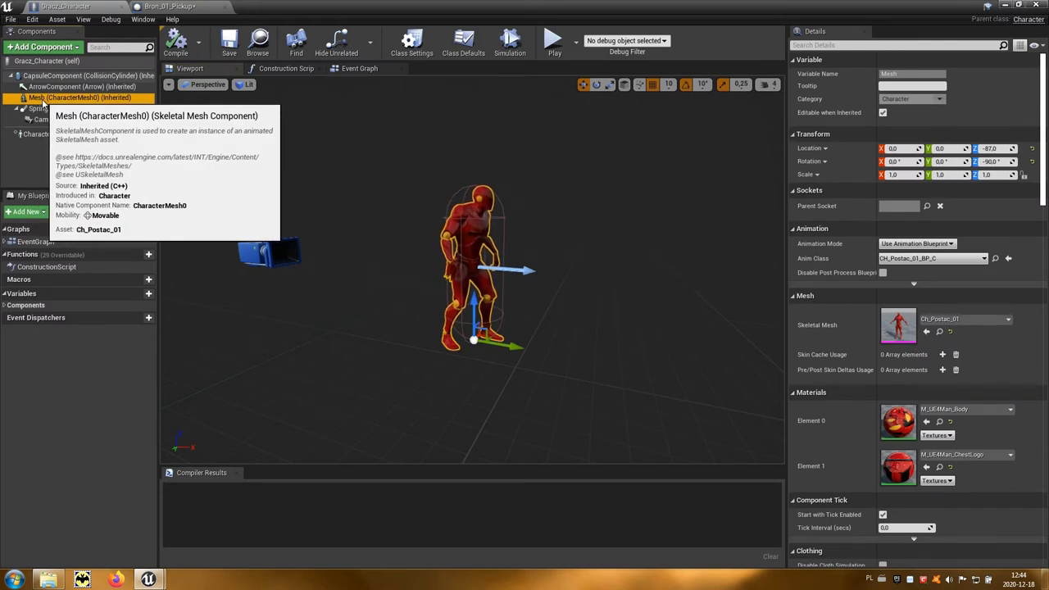
pyautogui.click(203, 13)
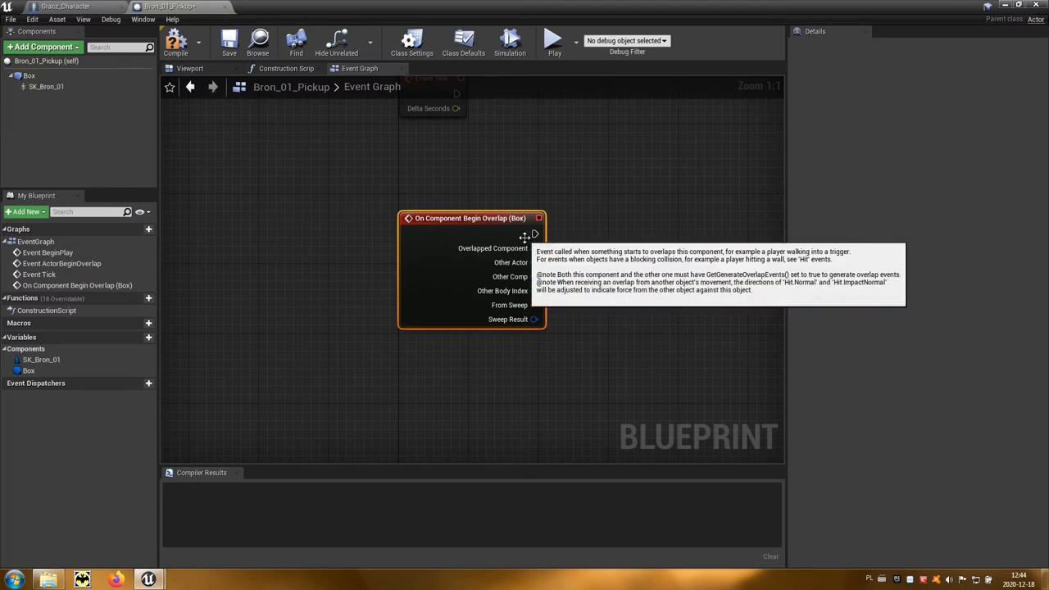
pyautogui.moveTo(534, 233); pyautogui.dragTo(616, 222)
pyautogui.write('casttog')
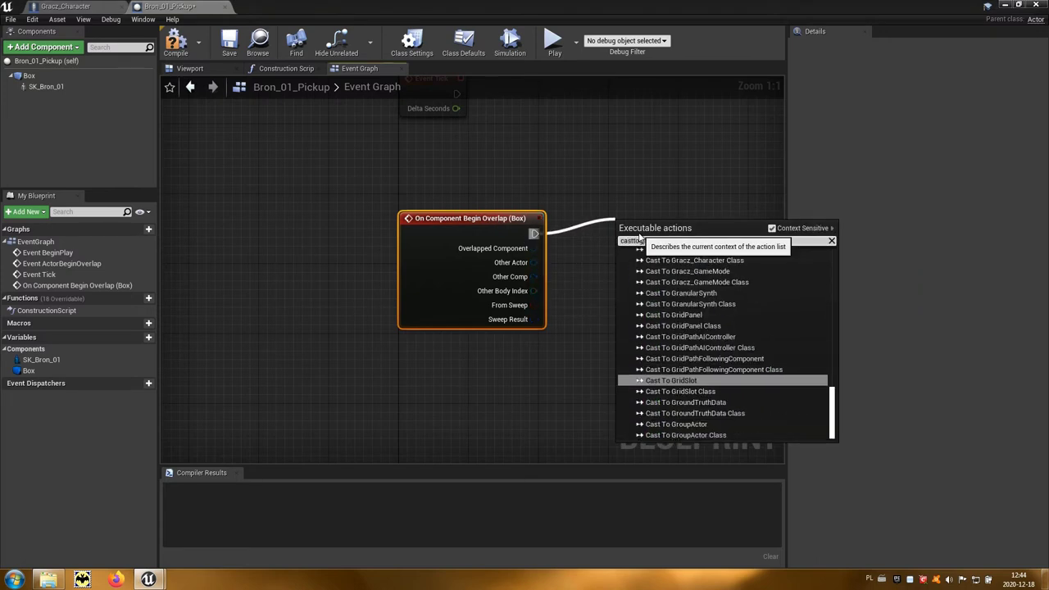
pyautogui.write('r')
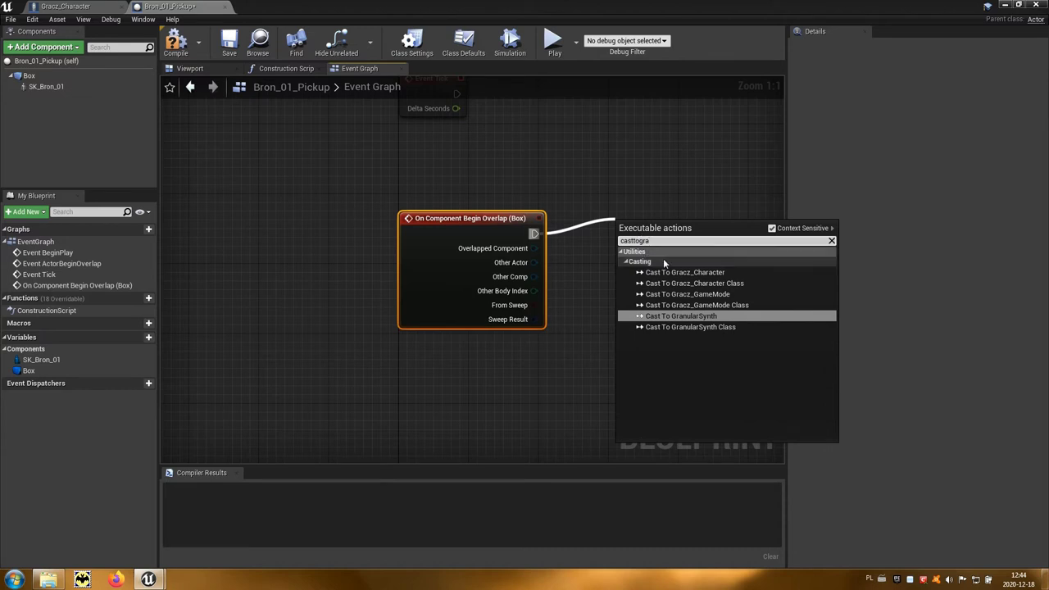
pyautogui.write('a')
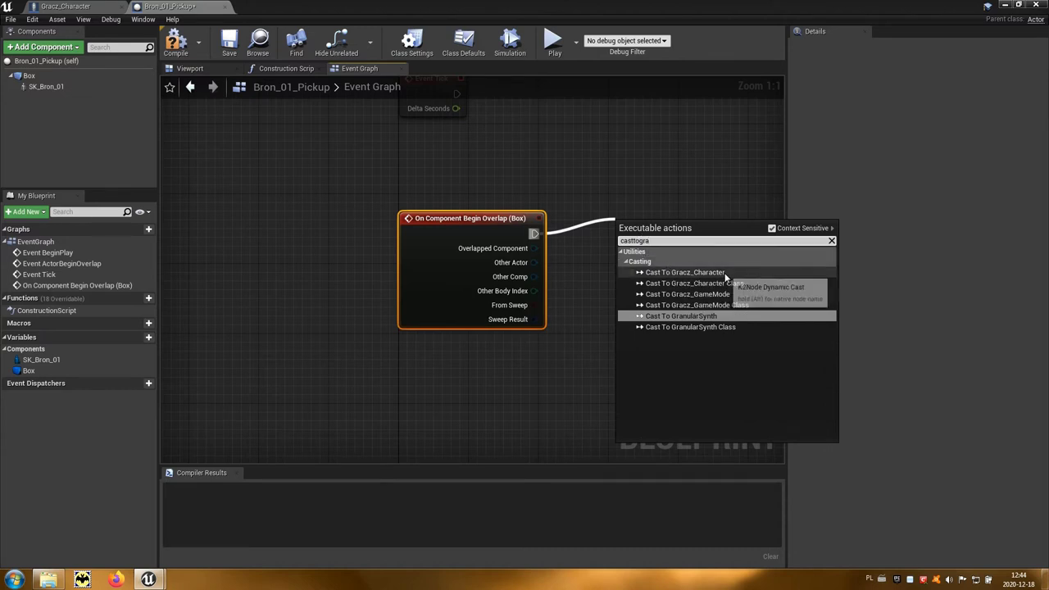
pyautogui.click(726, 272)
pyautogui.moveTo(718, 279); pyautogui.dragTo(616, 307, button='right')
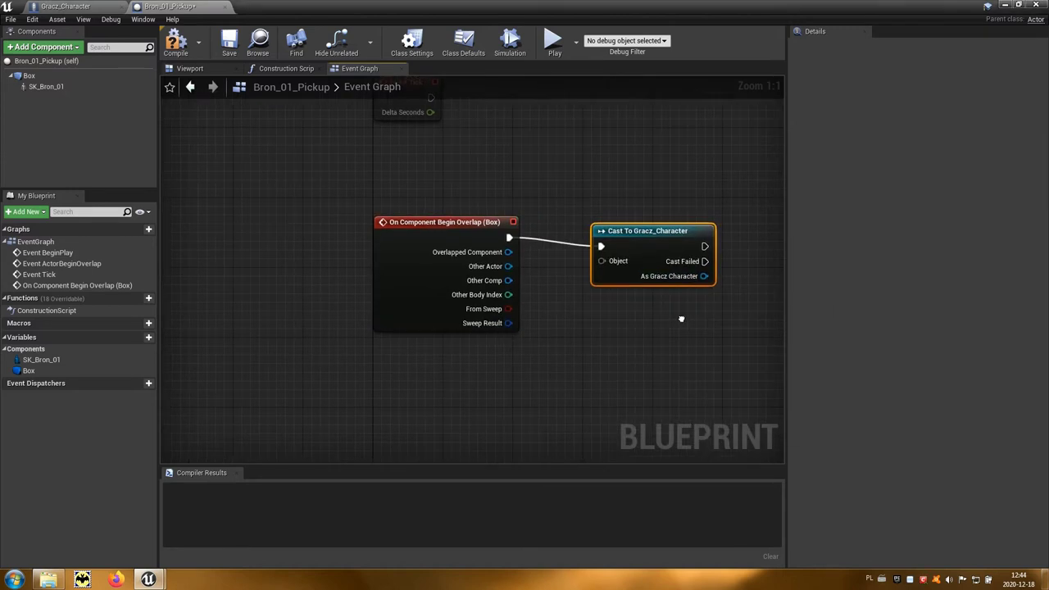
pyautogui.moveTo(536, 248); pyautogui.dragTo(469, 361)
pyautogui.write('playe')
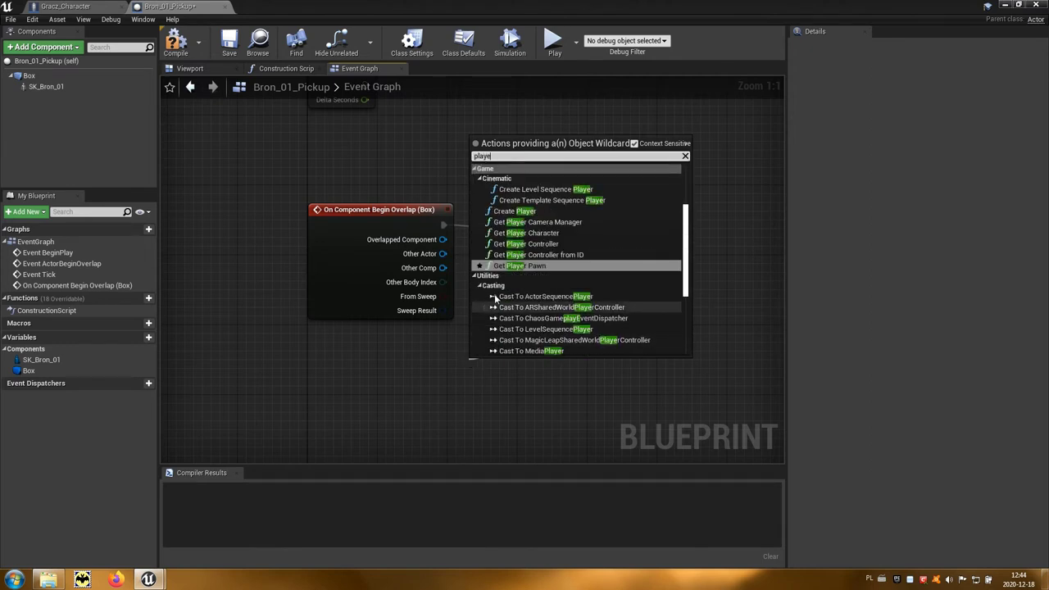
pyautogui.click(549, 266)
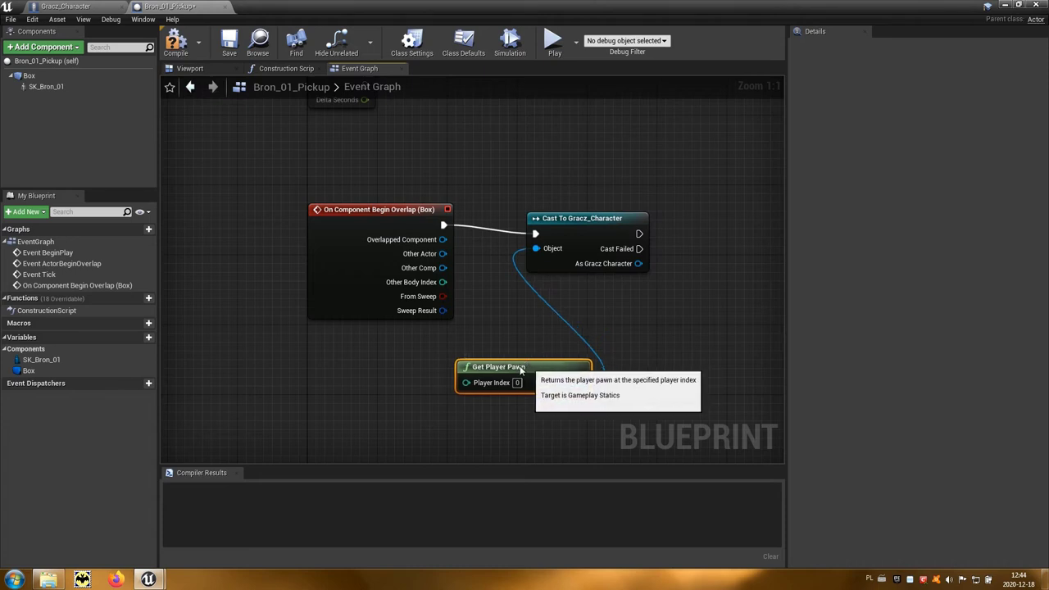
pyautogui.moveTo(537, 363); pyautogui.dragTo(395, 346)
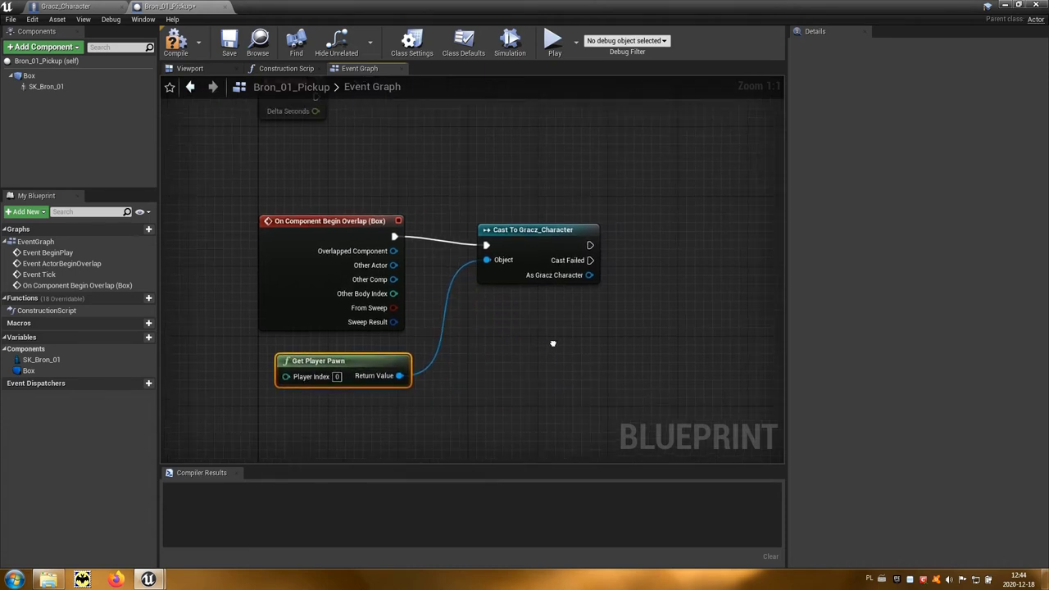
pyautogui.moveTo(597, 336); pyautogui.dragTo(494, 358, button='right')
# Add a Get Mesh node from the cast's As Gracz Character output
pyautogui.click(491, 234)
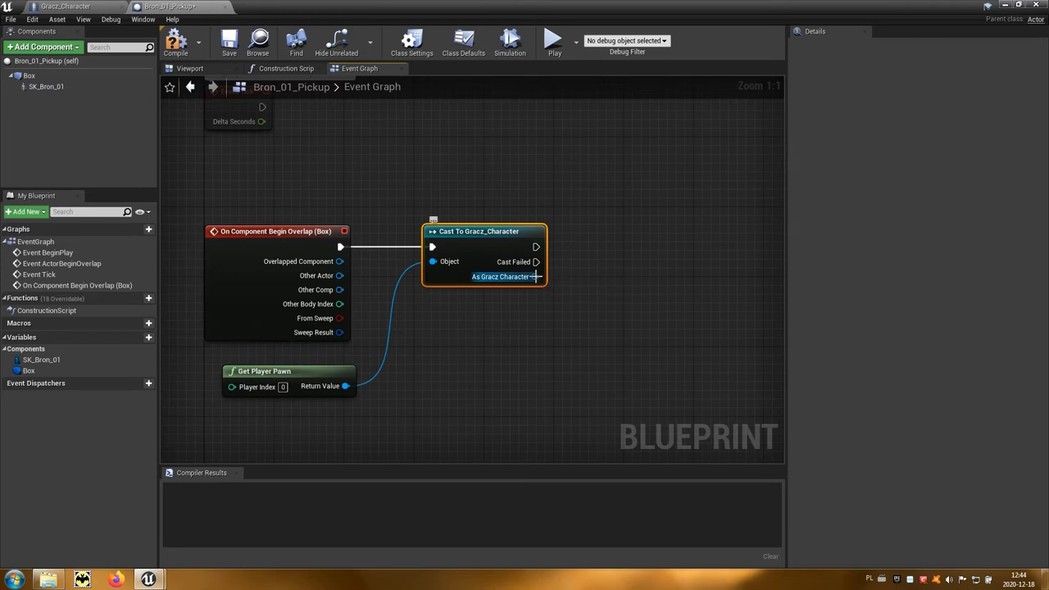
pyautogui.moveTo(533, 277); pyautogui.dragTo(550, 292)
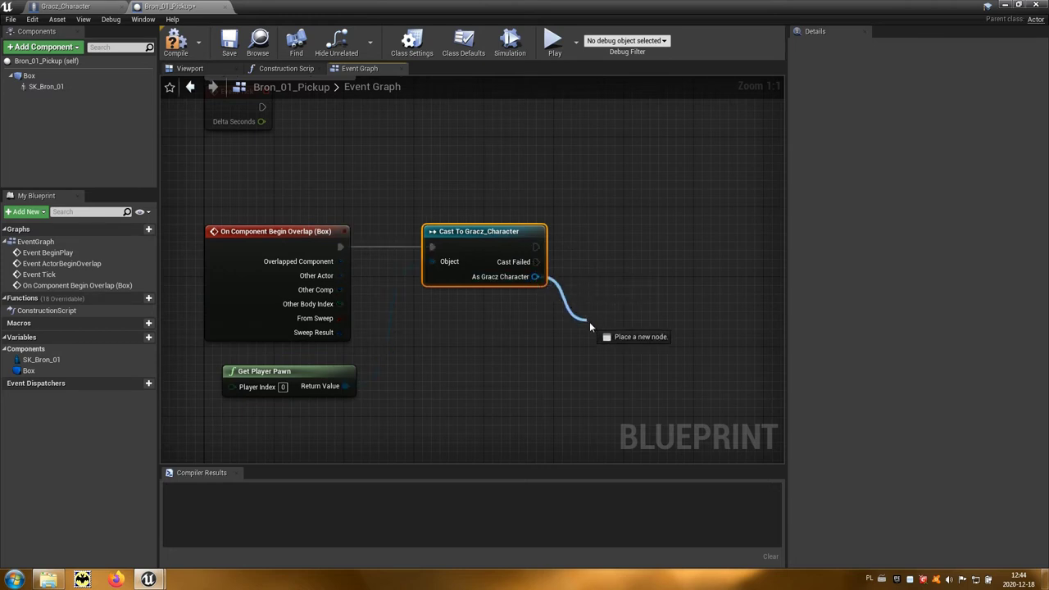
pyautogui.moveTo(601, 332); pyautogui.dragTo(601, 333)
pyautogui.write('mesh')
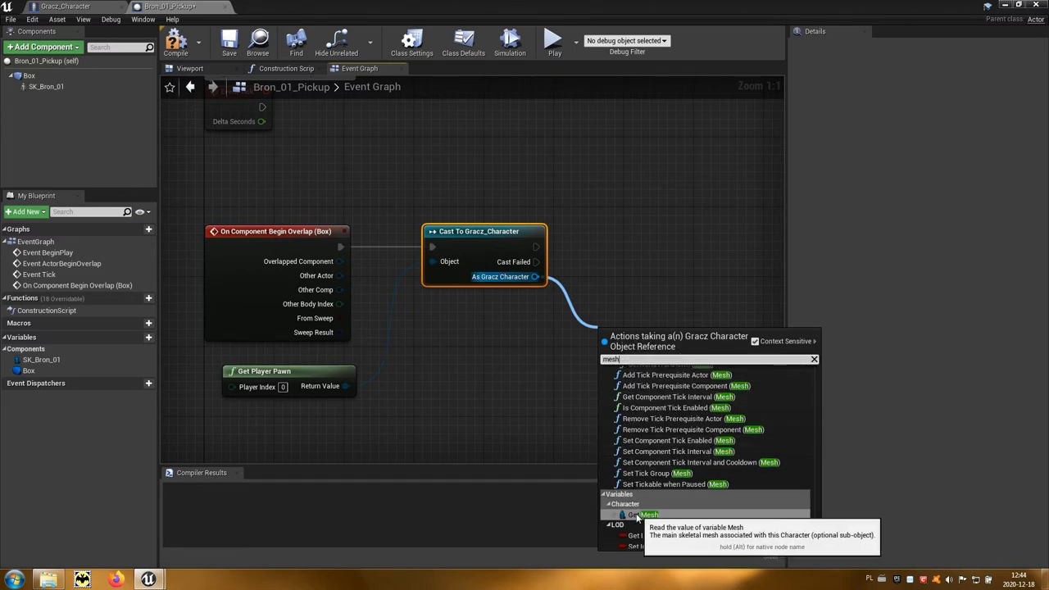
pyautogui.click(660, 516)
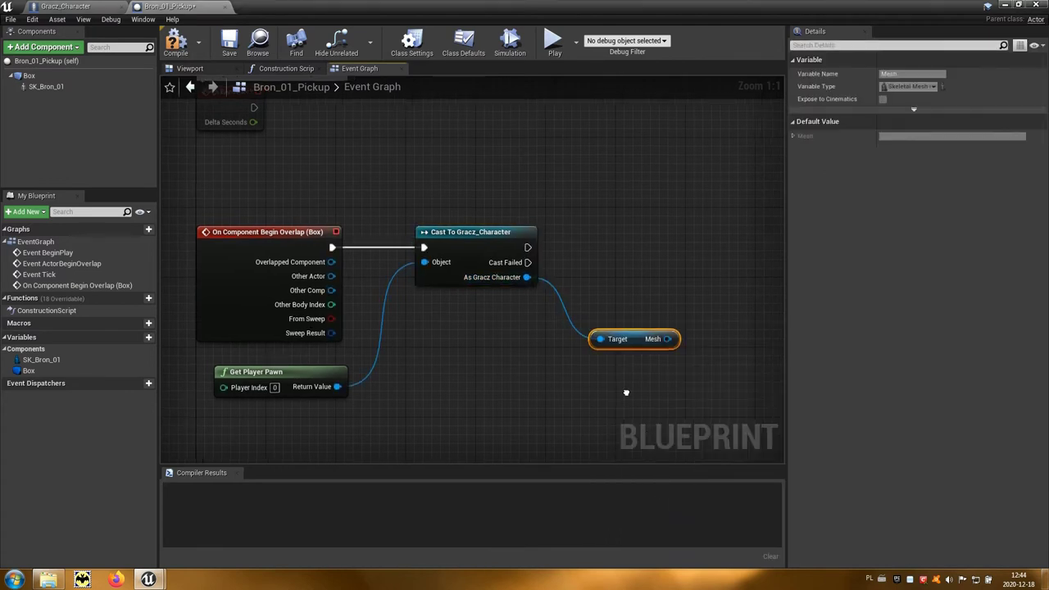
pyautogui.moveTo(627, 387); pyautogui.dragTo(557, 391, button='right')
pyautogui.moveTo(463, 250); pyautogui.dragTo(564, 193)
pyautogui.write('attach')
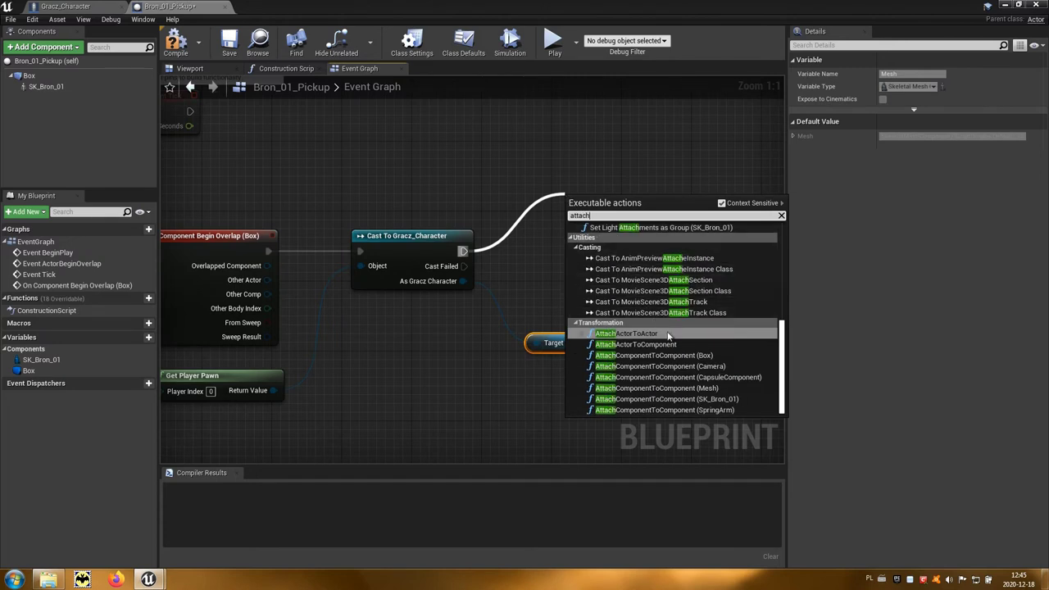
# Add an AttachComponentToComponent node for SK Bron 01 with the character's Mesh as Parent
pyautogui.click(718, 400)
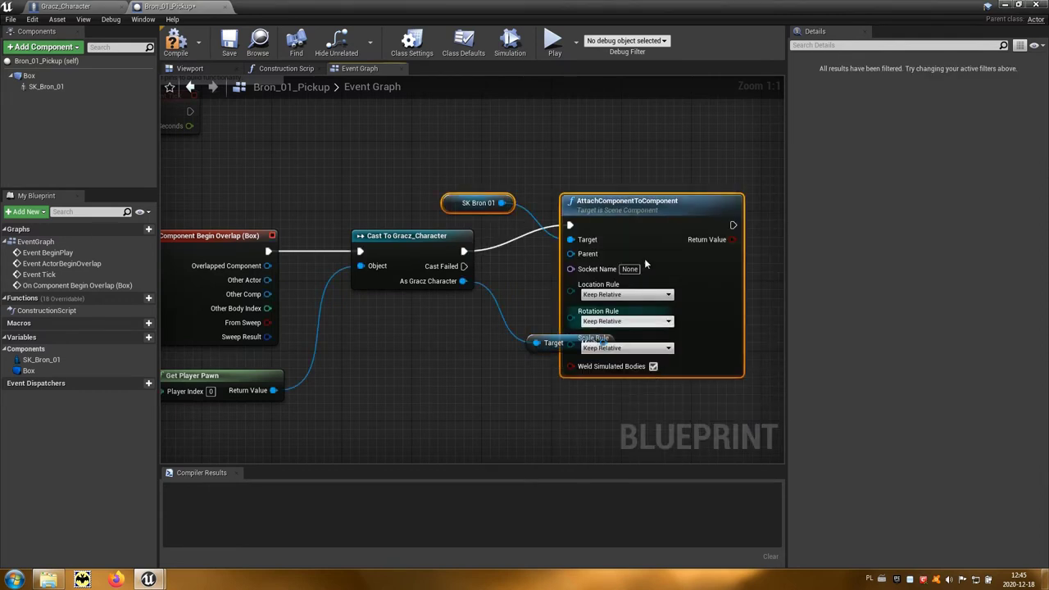
pyautogui.moveTo(623, 201); pyautogui.dragTo(694, 175)
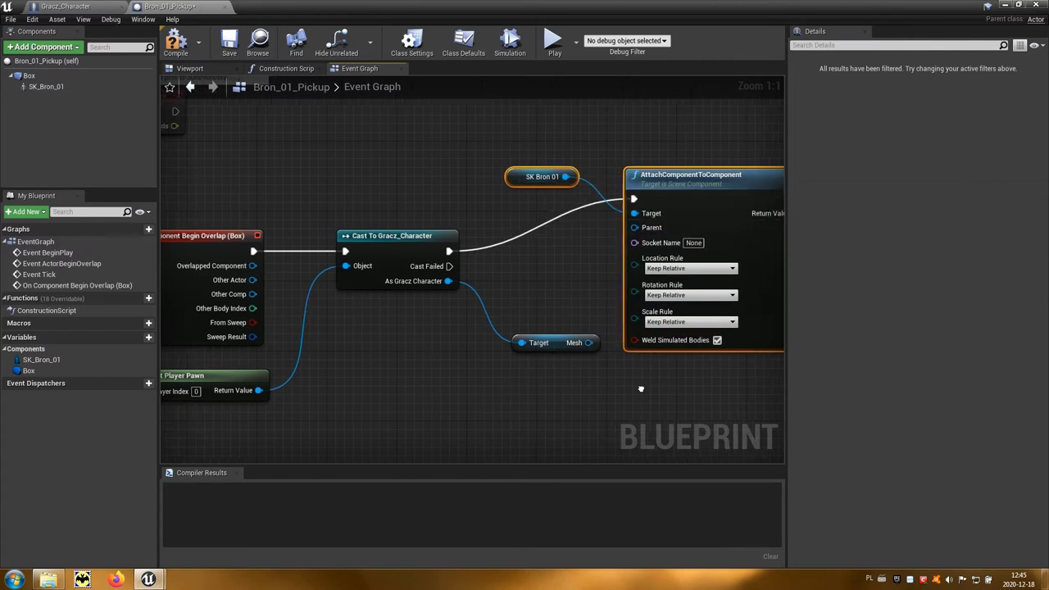
pyautogui.moveTo(649, 388); pyautogui.dragTo(565, 379, button='right')
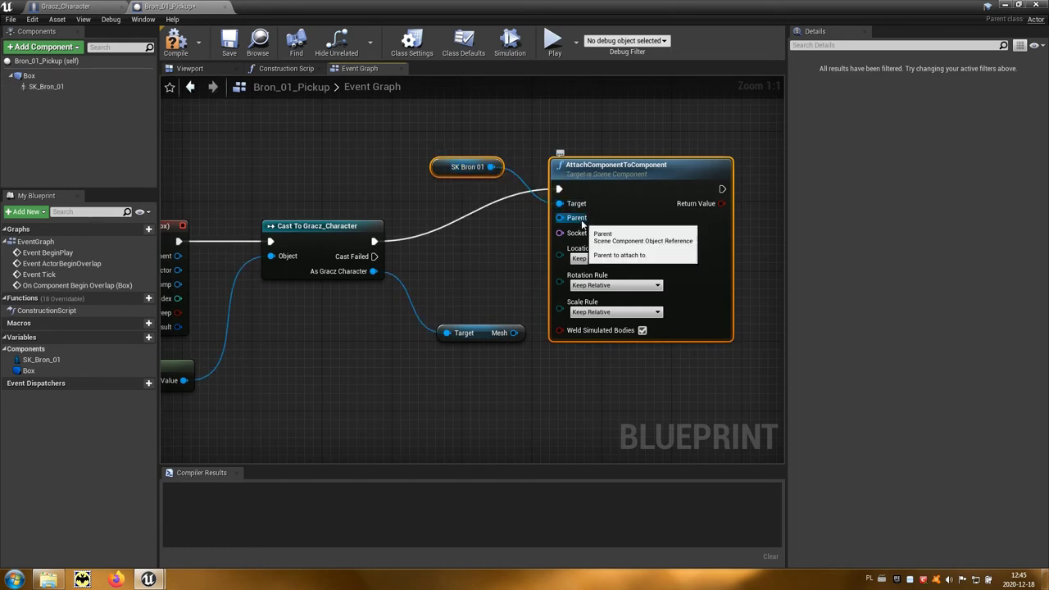
pyautogui.moveTo(582, 223); pyautogui.dragTo(516, 332)
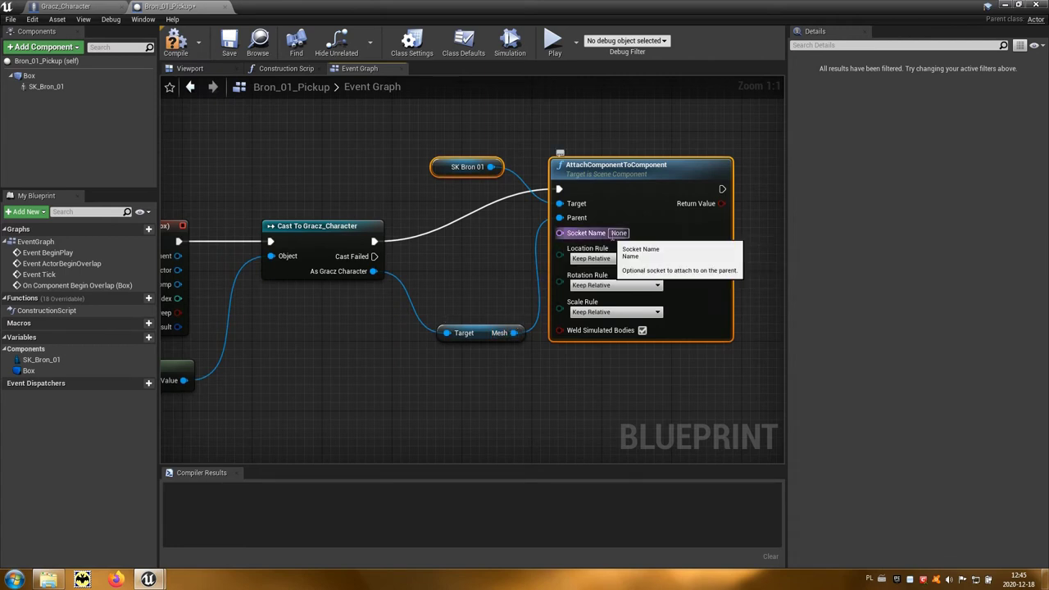
# Set the attach Socket Name to Spust and location, rotation, scale rules to Snap to Target
pyautogui.click(619, 232)
pyautogui.write('Spust')
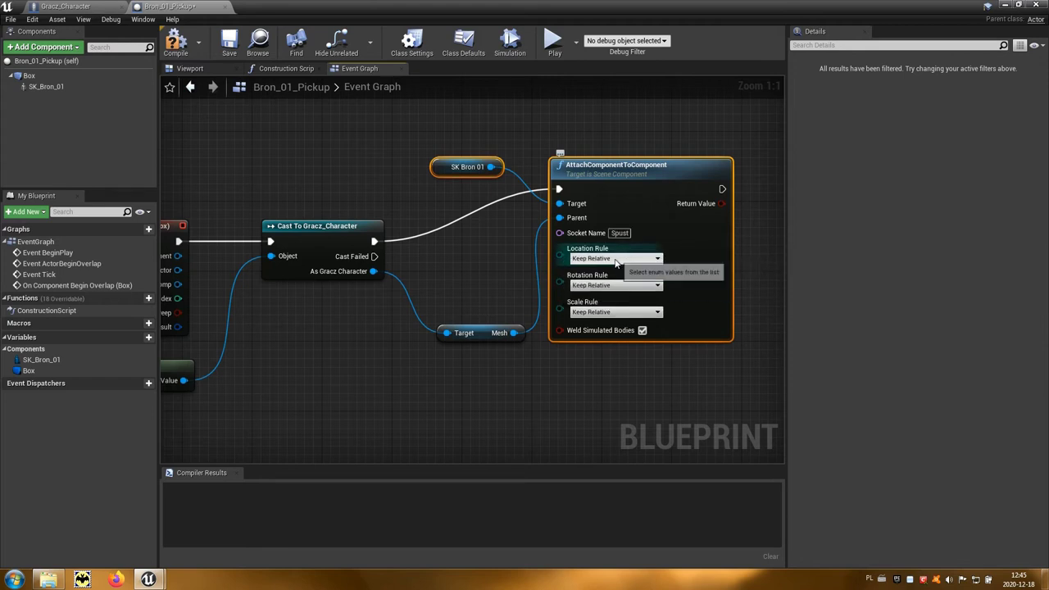
pyautogui.click(616, 259)
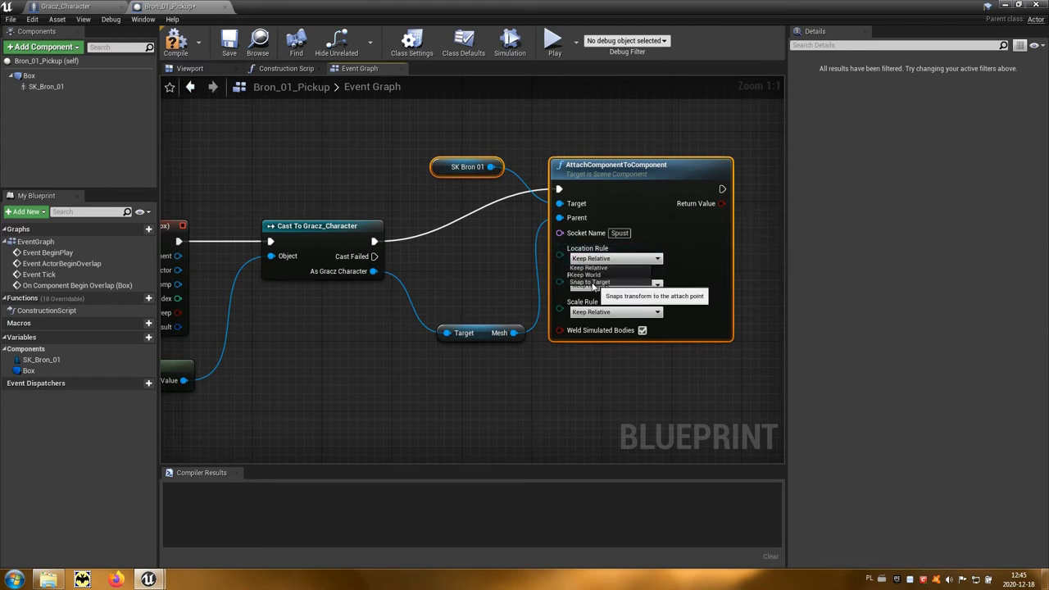
pyautogui.click(596, 281)
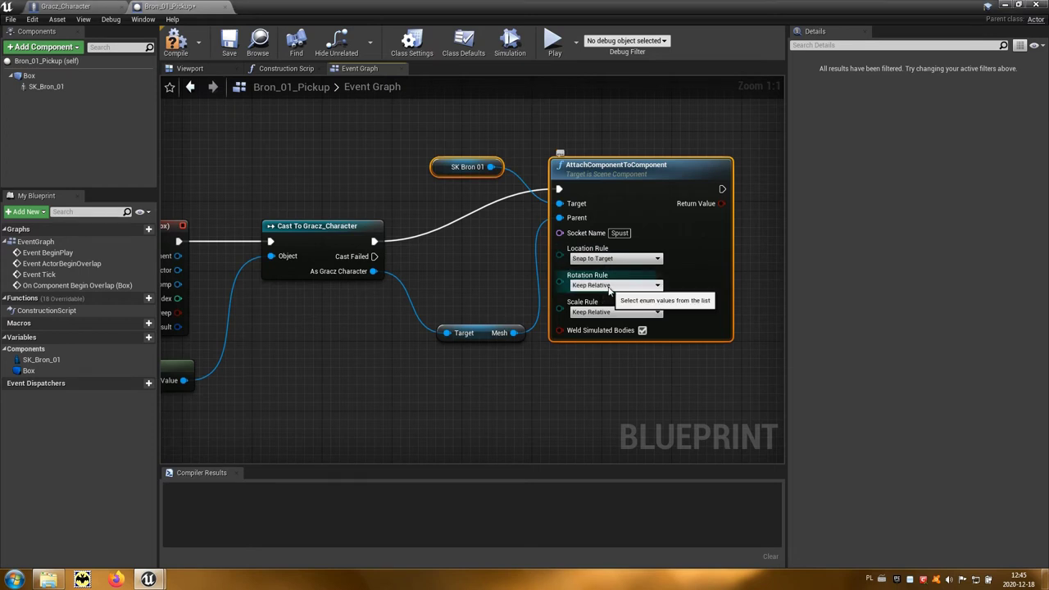
pyautogui.click(596, 285)
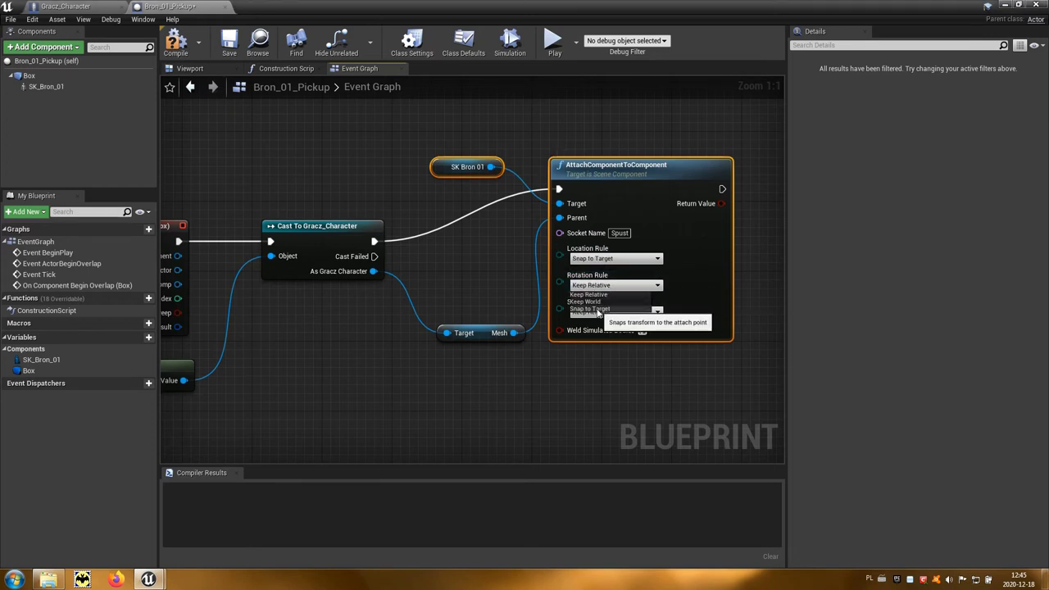
pyautogui.click(597, 309)
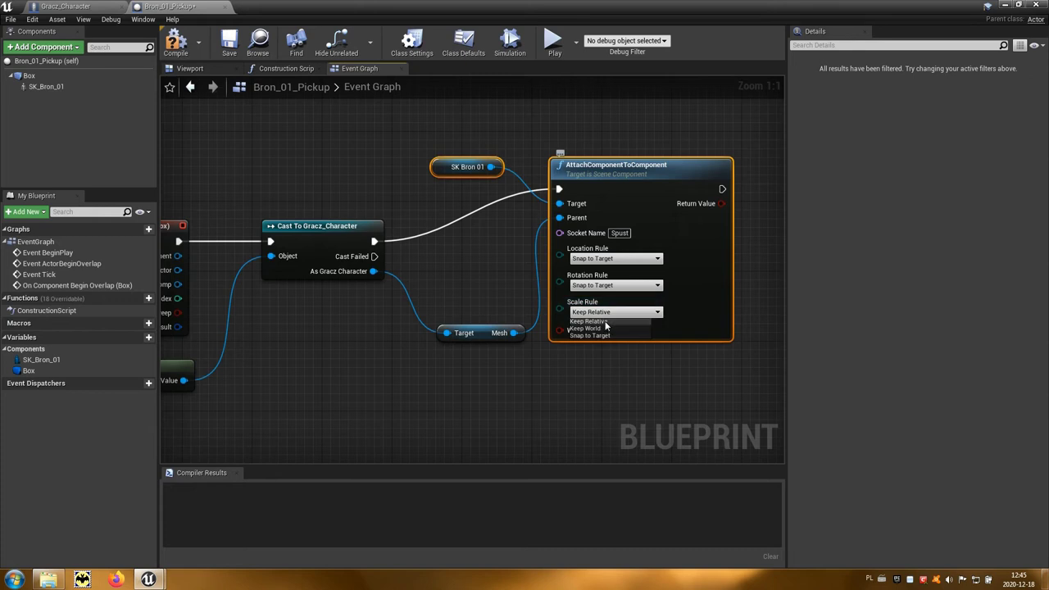
pyautogui.click(597, 335)
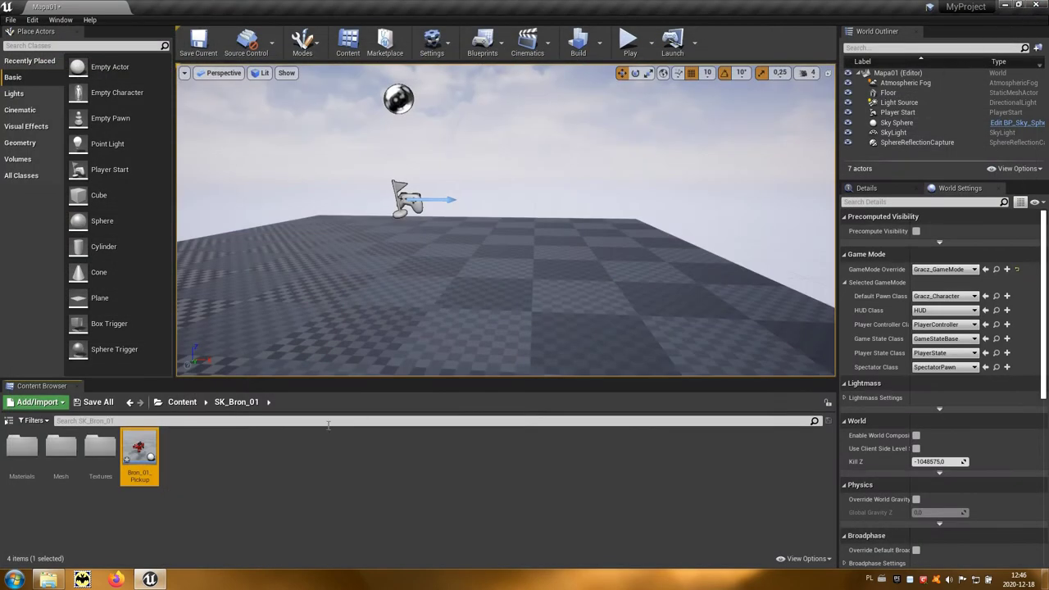
# Place a Bron_01_Pickup in Mapa01, then play-test walking the character onto it with WASD
pyautogui.moveTo(139, 455); pyautogui.dragTo(536, 243)
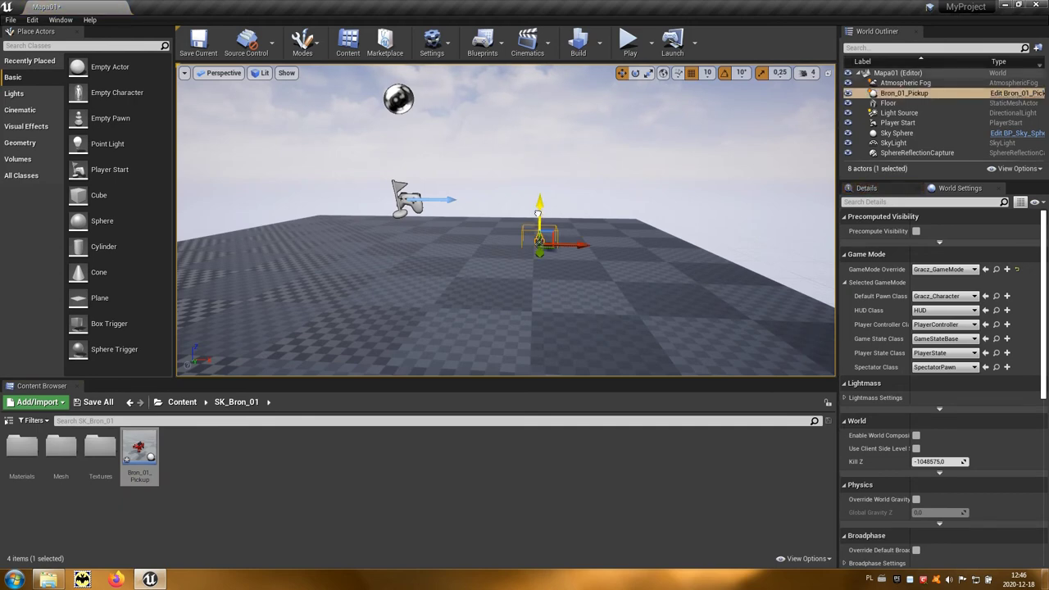
pyautogui.click(627, 41)
pyautogui.press('w')
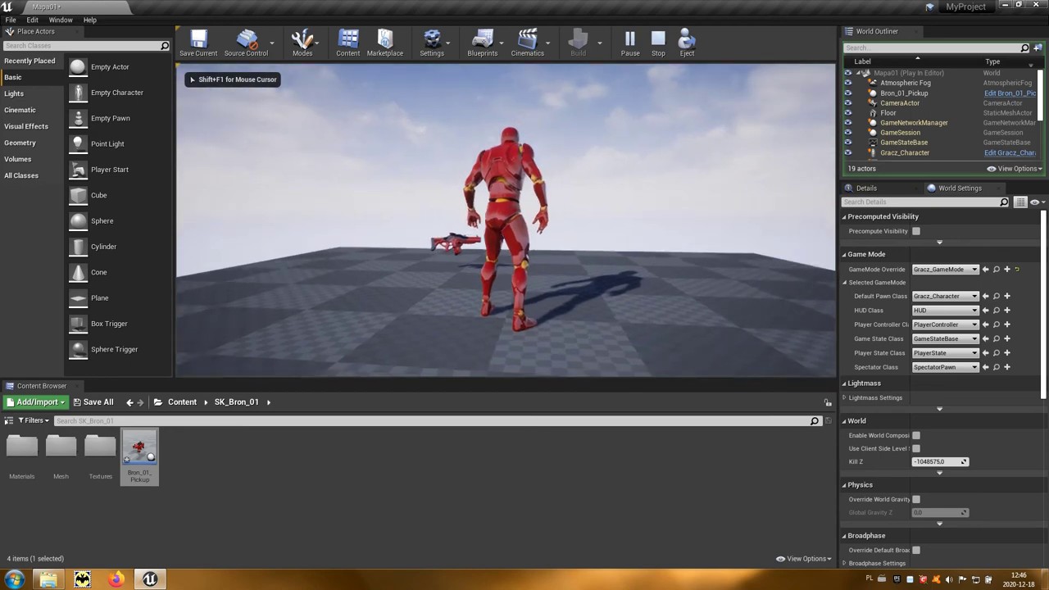
pyautogui.press('s')
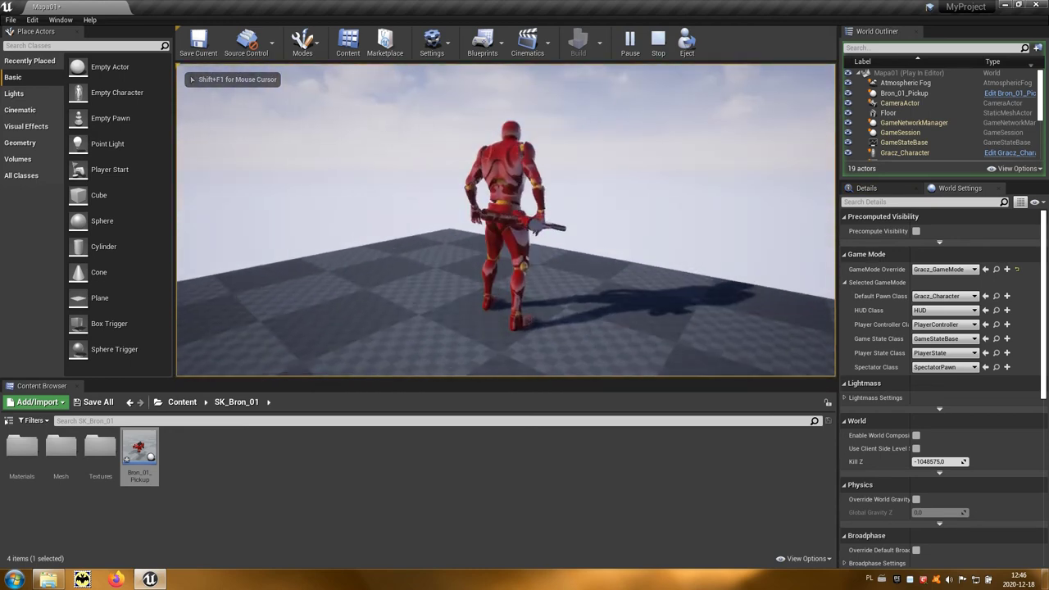
pyautogui.press('a')
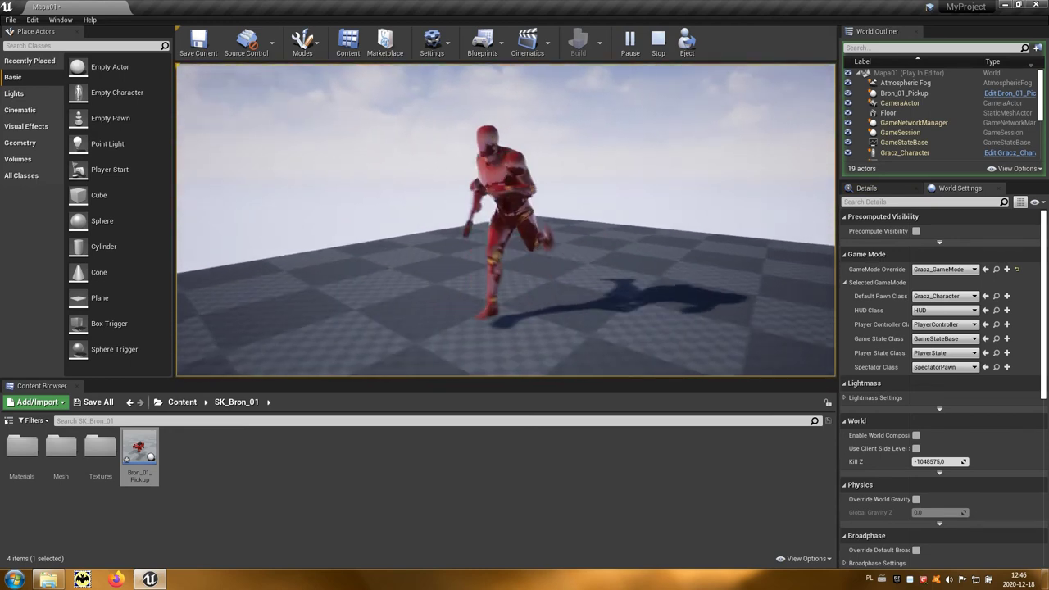
pyautogui.press('Escape')
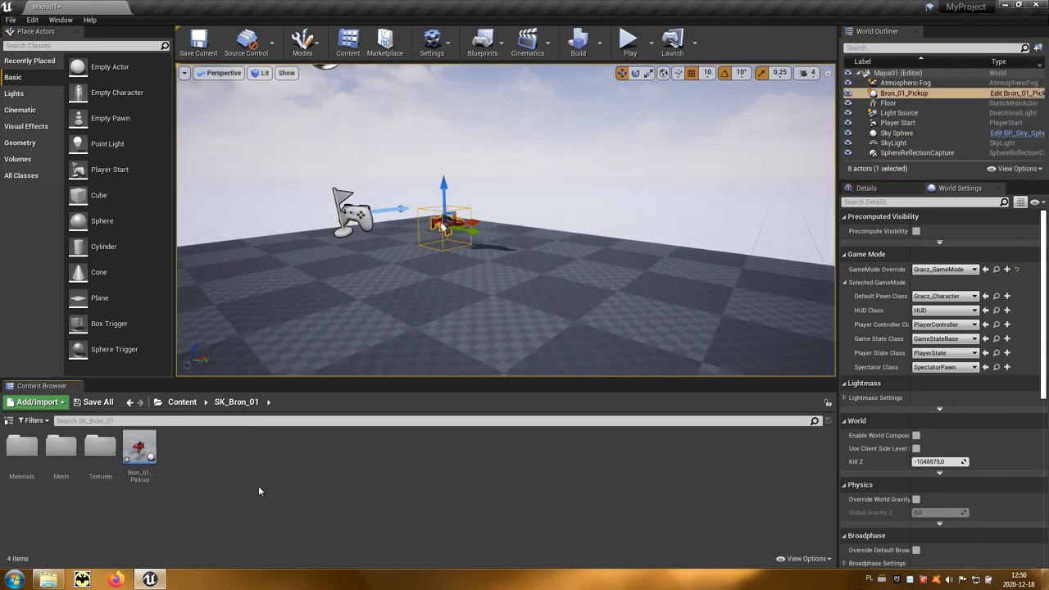
# Browse to Content/CH_Postac_01/Mesh and open the Ch_Postac_01 skeletal mesh
pyautogui.click(184, 403)
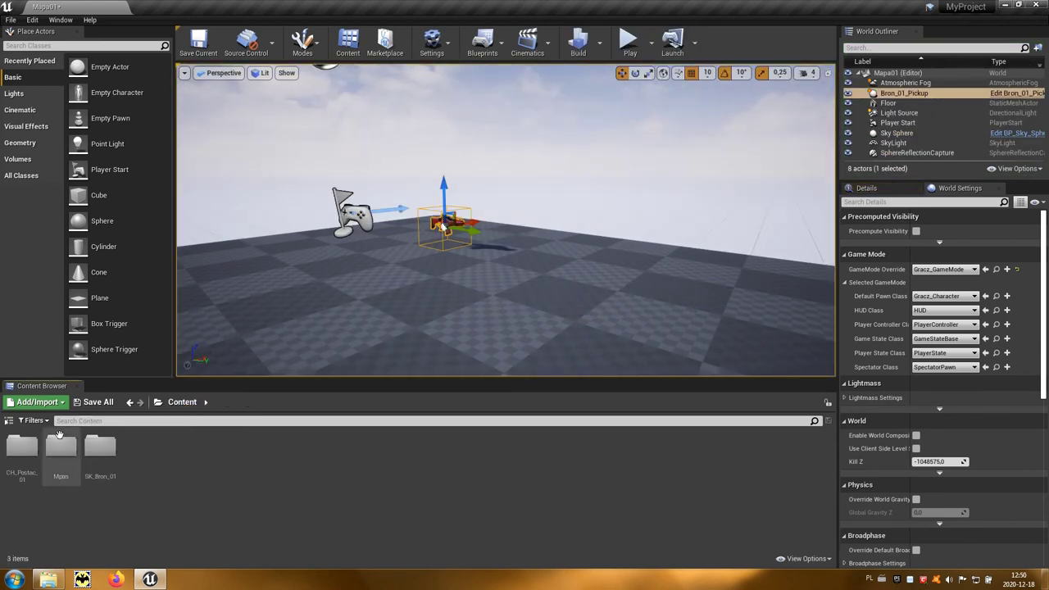
pyautogui.click(21, 447)
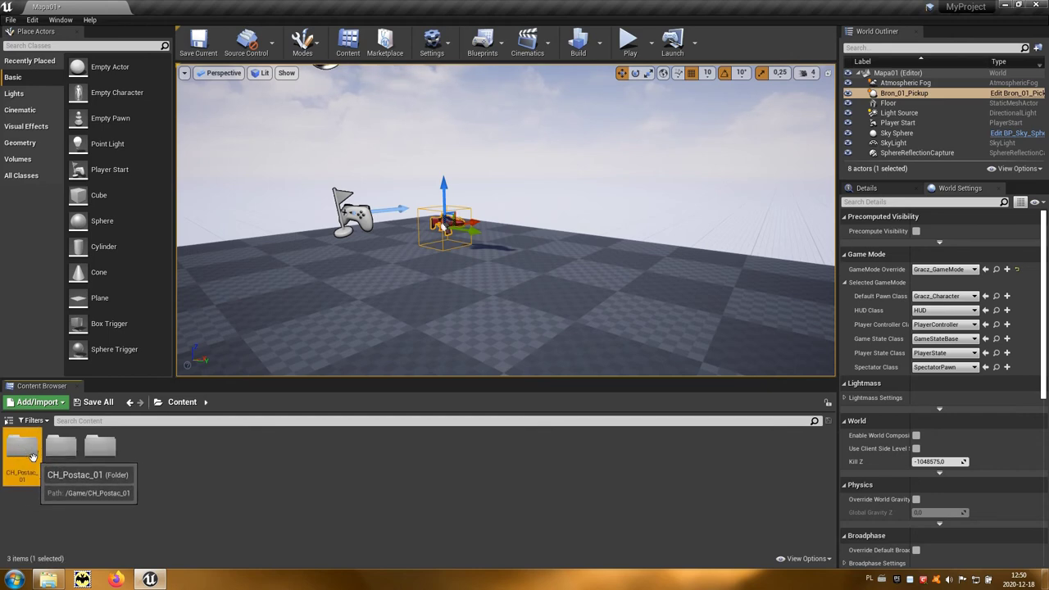
pyautogui.doubleClick(21, 446)
pyautogui.click(104, 466)
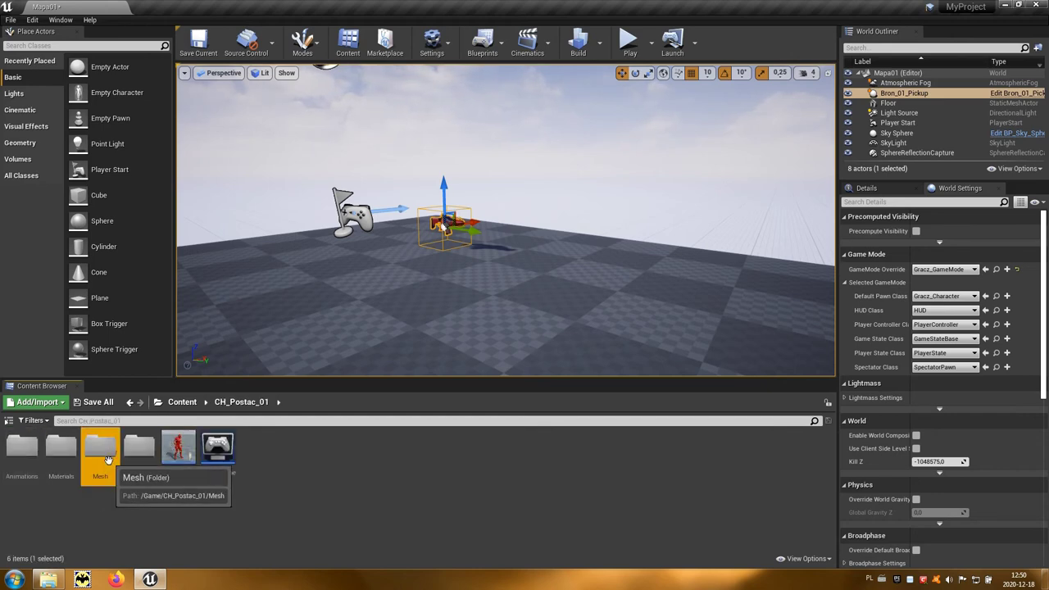
pyautogui.doubleClick(108, 466)
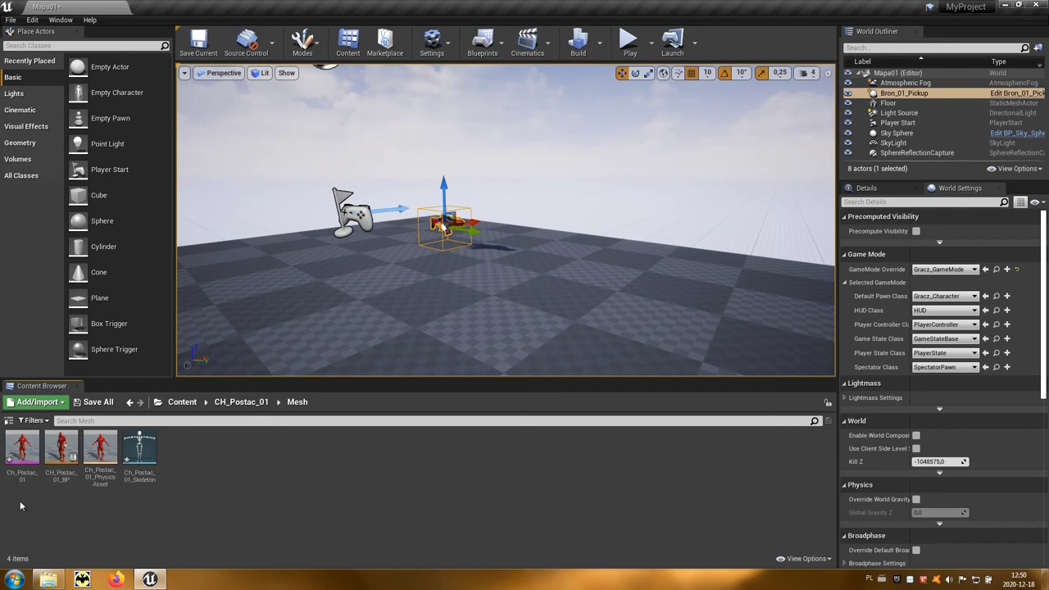
pyautogui.doubleClick(34, 456)
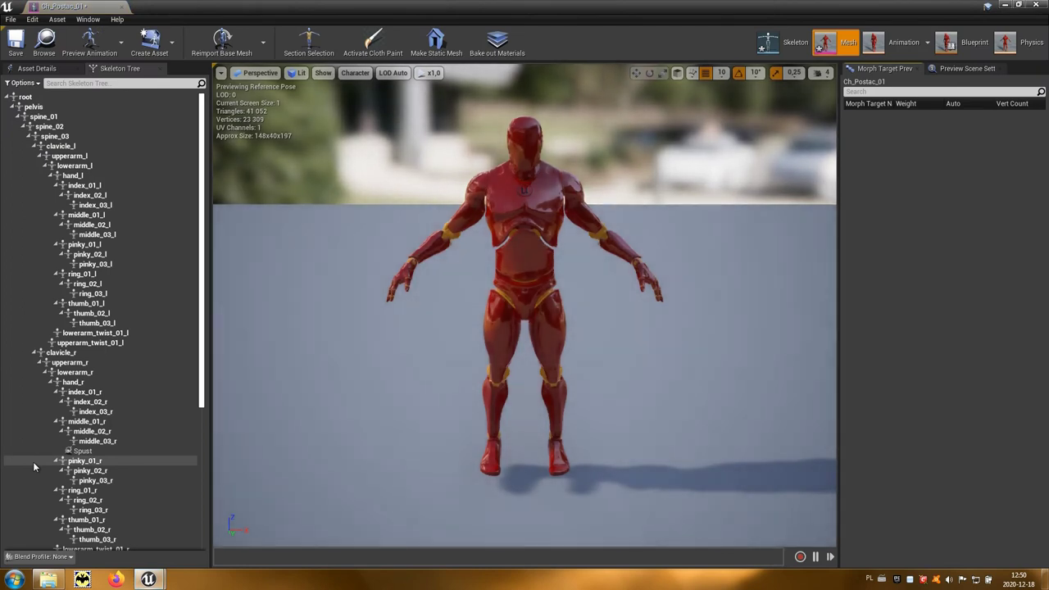
# Attach SK_Bron_01 as a preview asset on the Spust socket of the right hand
pyautogui.click(72, 451)
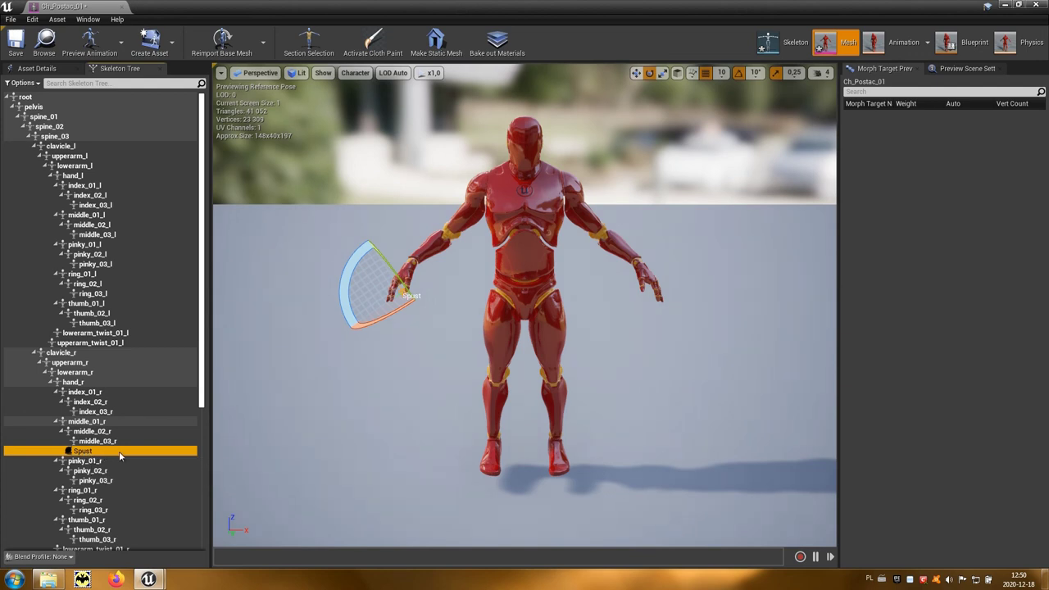
pyautogui.rightClick(118, 451)
pyautogui.moveTo(145, 434)
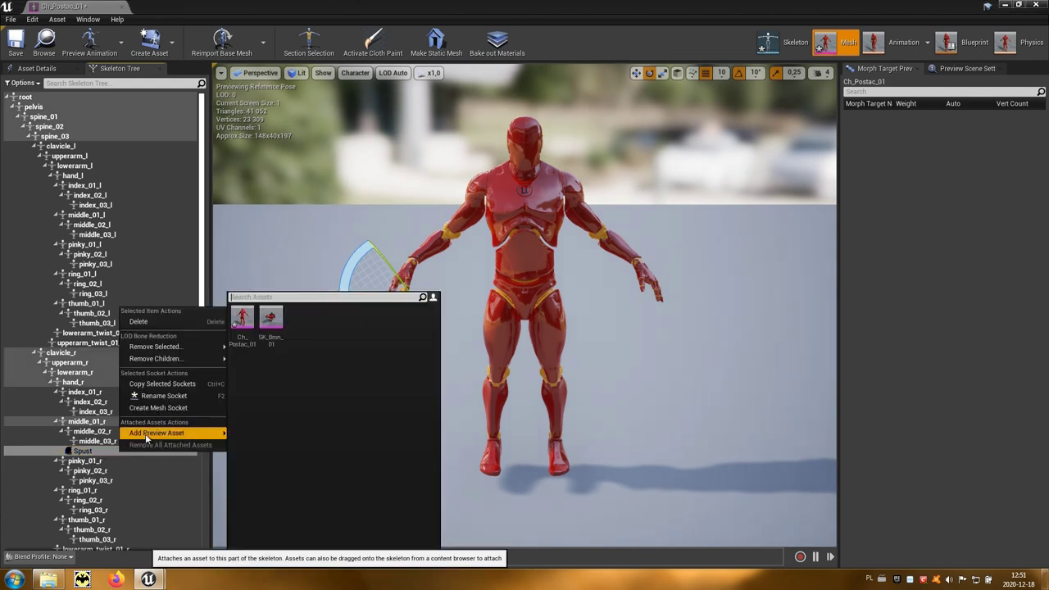
pyautogui.click(270, 325)
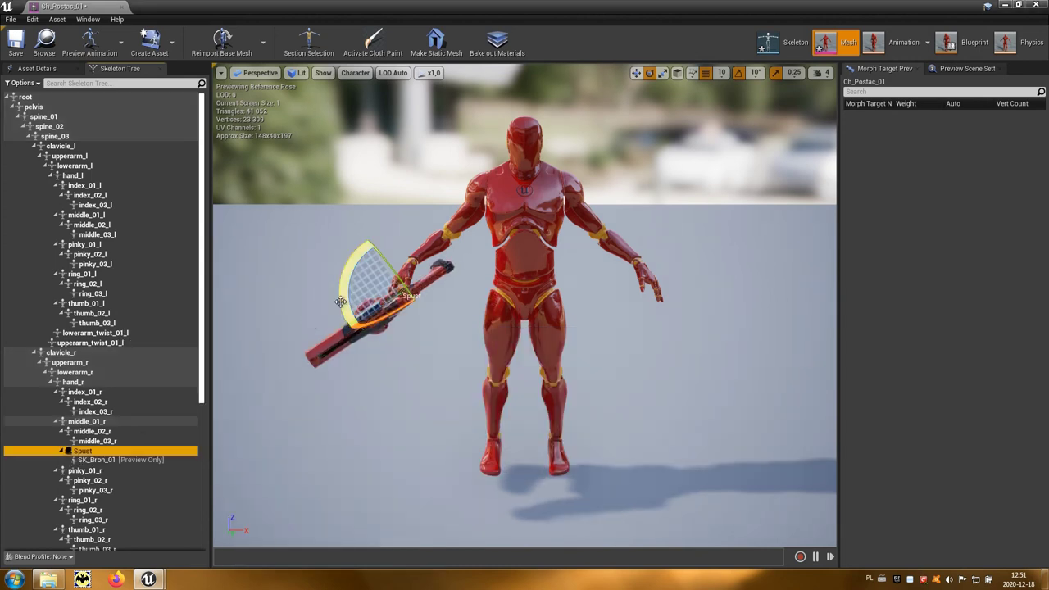
# Rotate the Spust socket to turn the gun, checking it from above and front
pyautogui.keyDown('alt'); pyautogui.moveTo(377, 373); pyautogui.dragTo(379, 425); pyautogui.keyUp('alt')
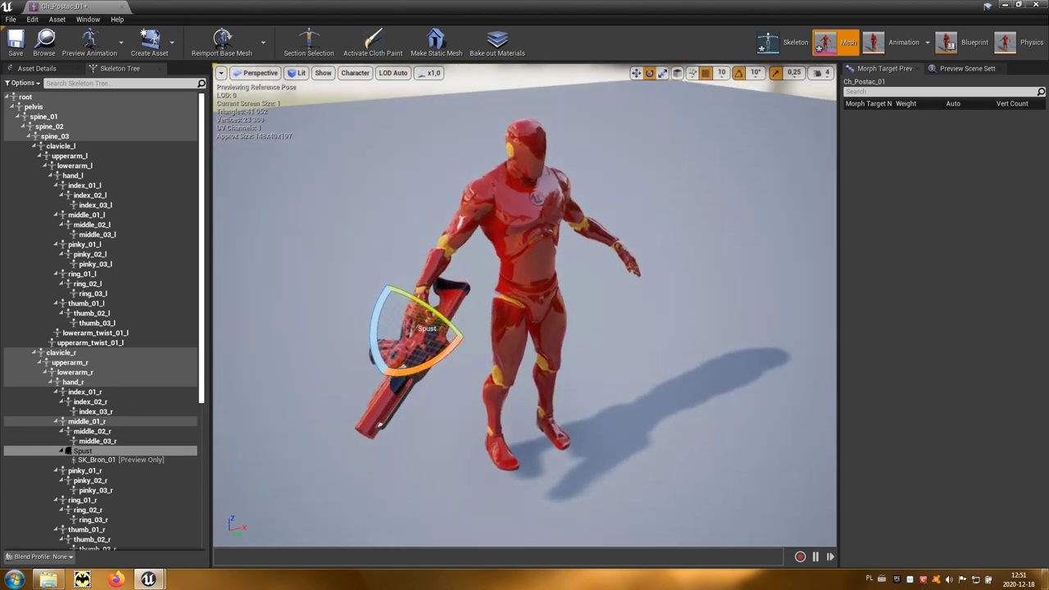
pyautogui.moveTo(371, 320)
pyautogui.mouseDown()
pyautogui.moveTo(449, 354)
pyautogui.moveTo(371, 328)
pyautogui.mouseUp()
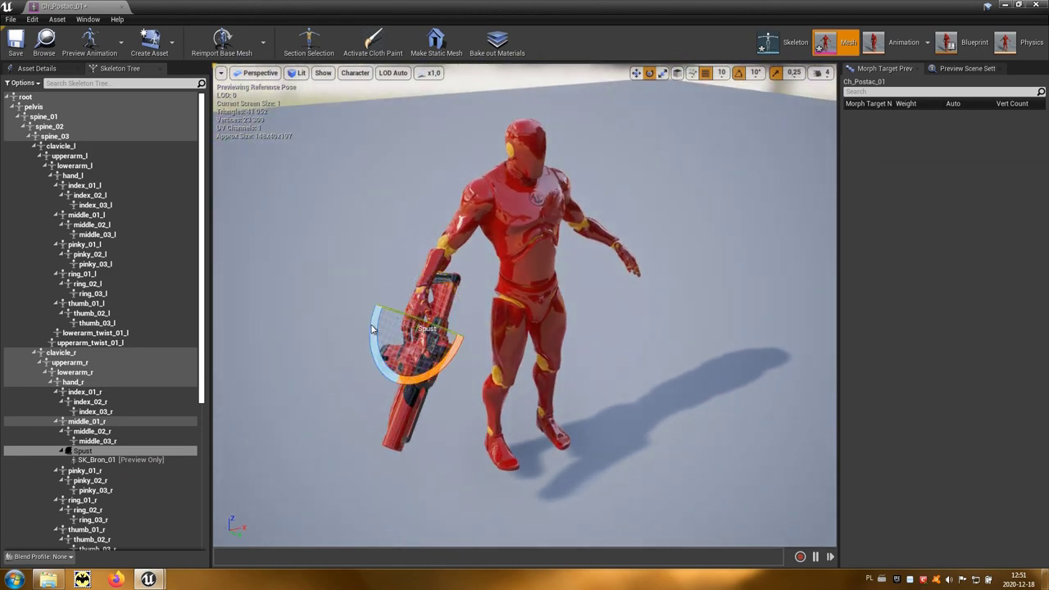
pyautogui.keyDown('alt'); pyautogui.moveTo(426, 419); pyautogui.dragTo(428, 72); pyautogui.keyUp('alt')
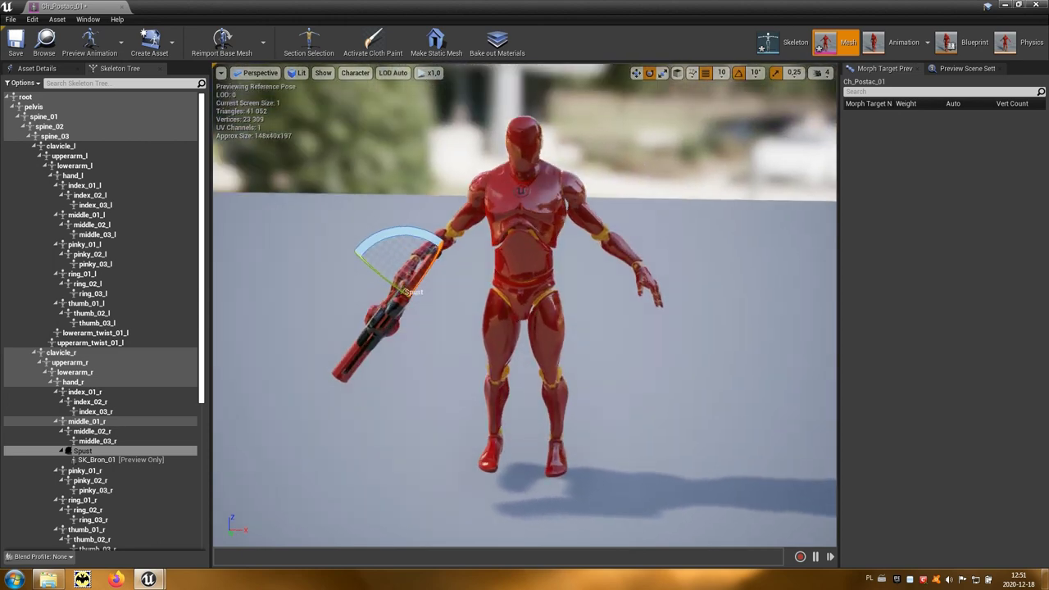
pyautogui.scroll(2, 402, 327)
pyautogui.scroll(3, 391, 333)
pyautogui.scroll(-3, 382, 339)
pyautogui.scroll(1, 382, 340)
pyautogui.keyDown('alt'); pyautogui.moveTo(382, 339); pyautogui.dragTo(393, 336); pyautogui.keyUp('alt')
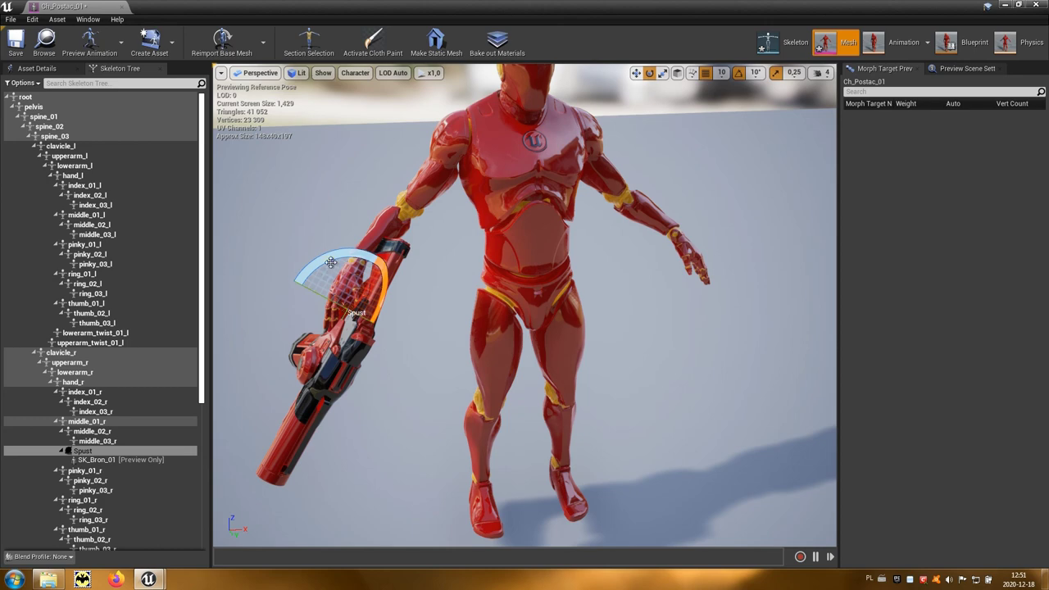
# Keep the gun's scale, refine the socket rotation for a better grip, and close the mesh editor
pyautogui.press('r')
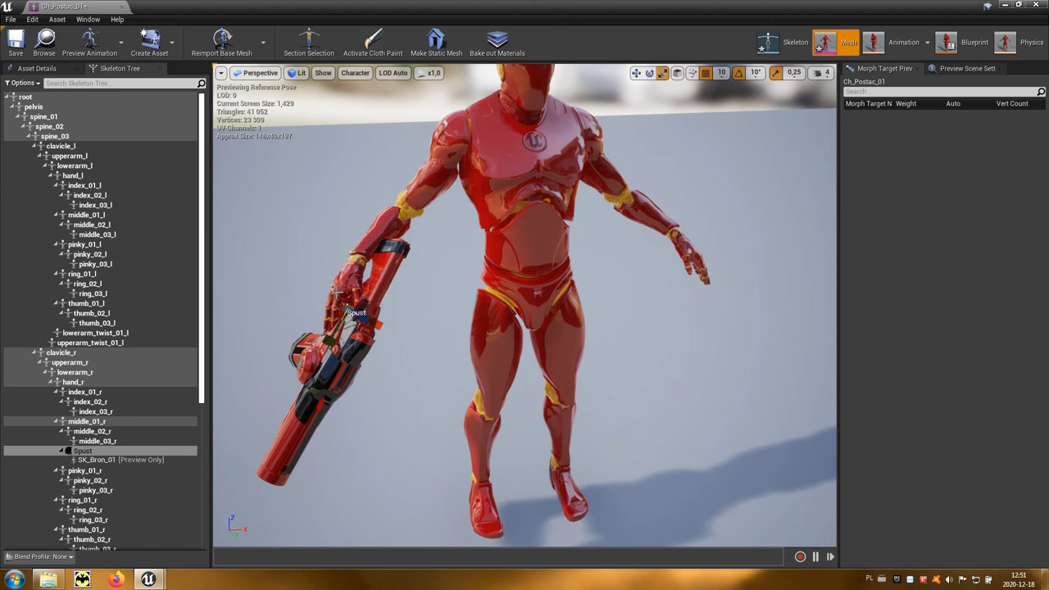
pyautogui.moveTo(380, 324); pyautogui.dragTo(377, 328)
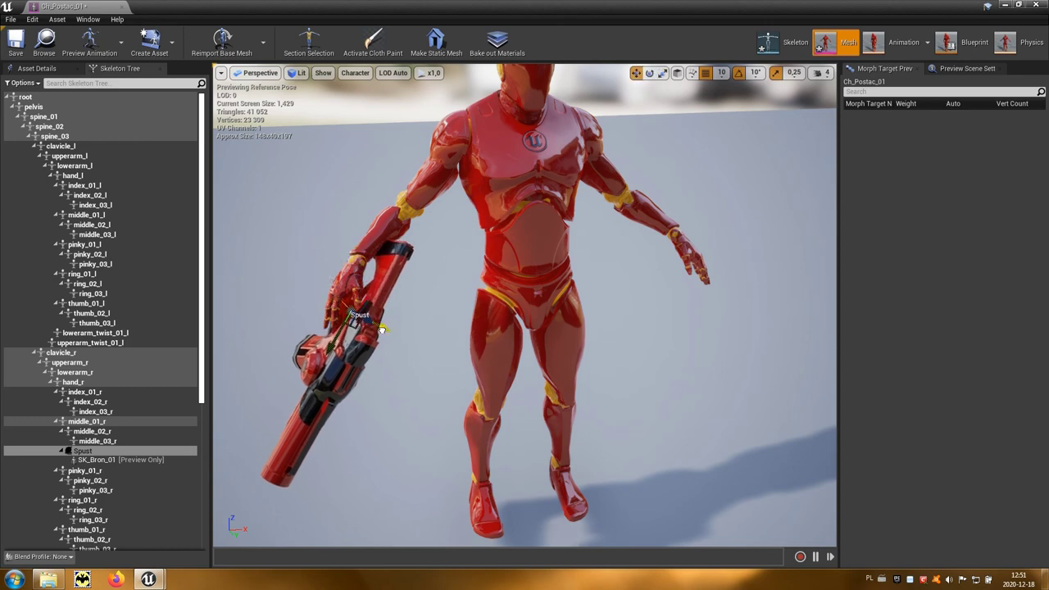
pyautogui.press('e')
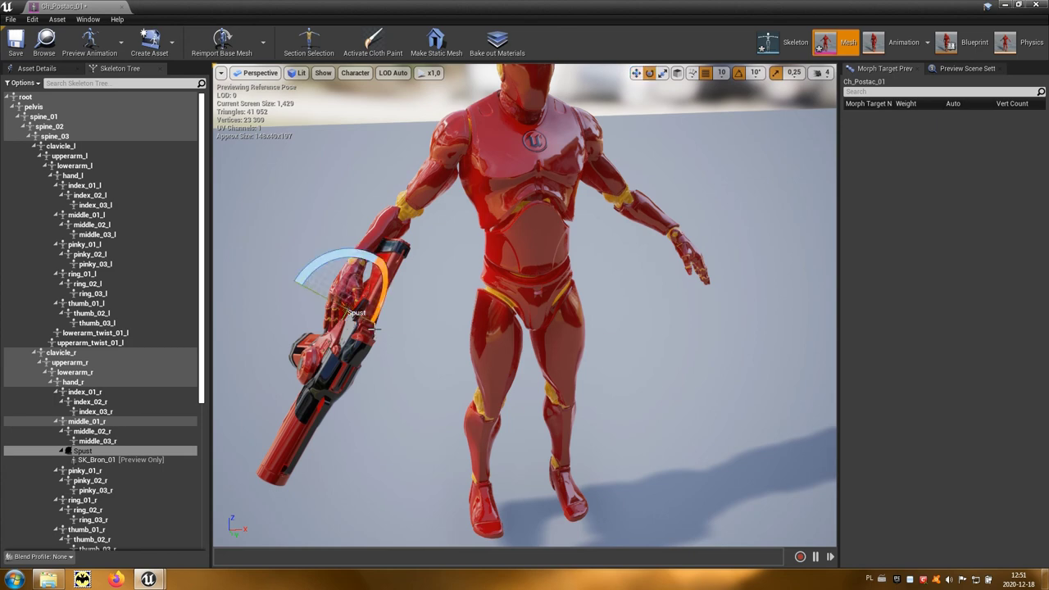
pyautogui.moveTo(355, 267); pyautogui.dragTo(348, 258)
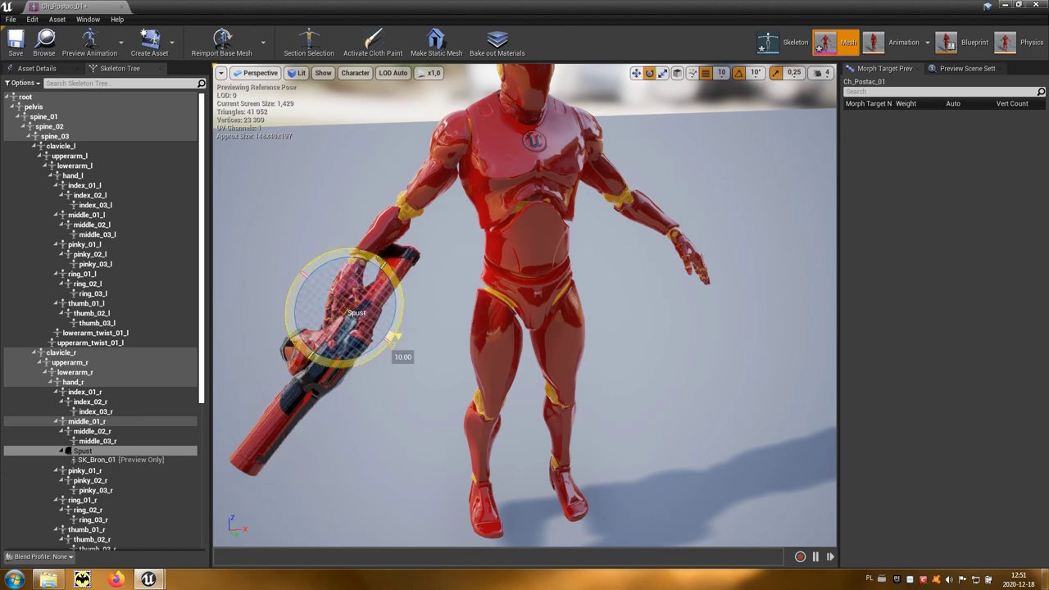
pyautogui.click(385, 361)
pyautogui.moveTo(376, 390); pyautogui.dragTo(278, 385)
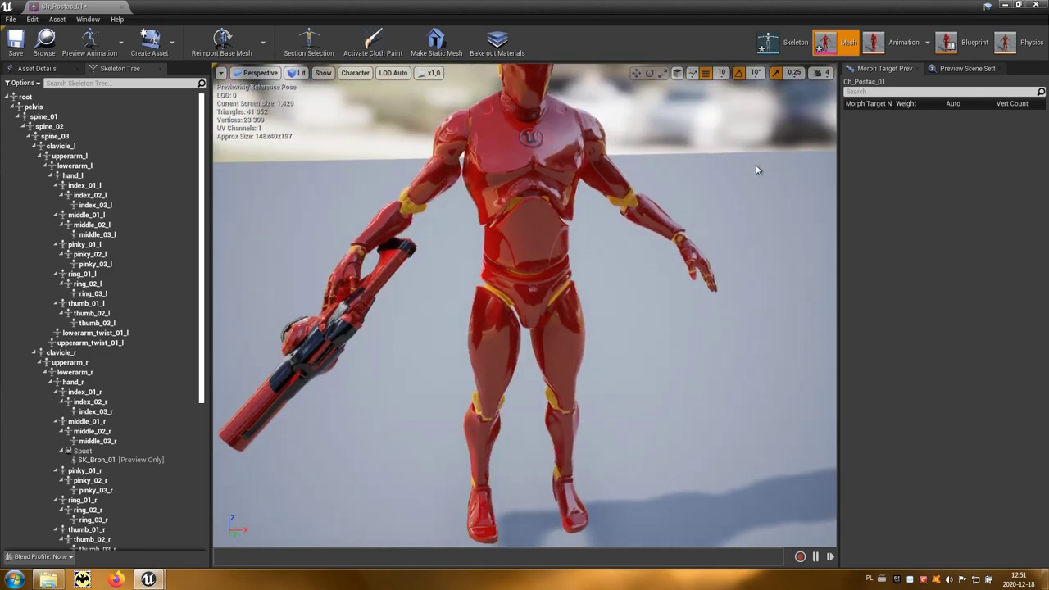
pyautogui.click(1035, 5)
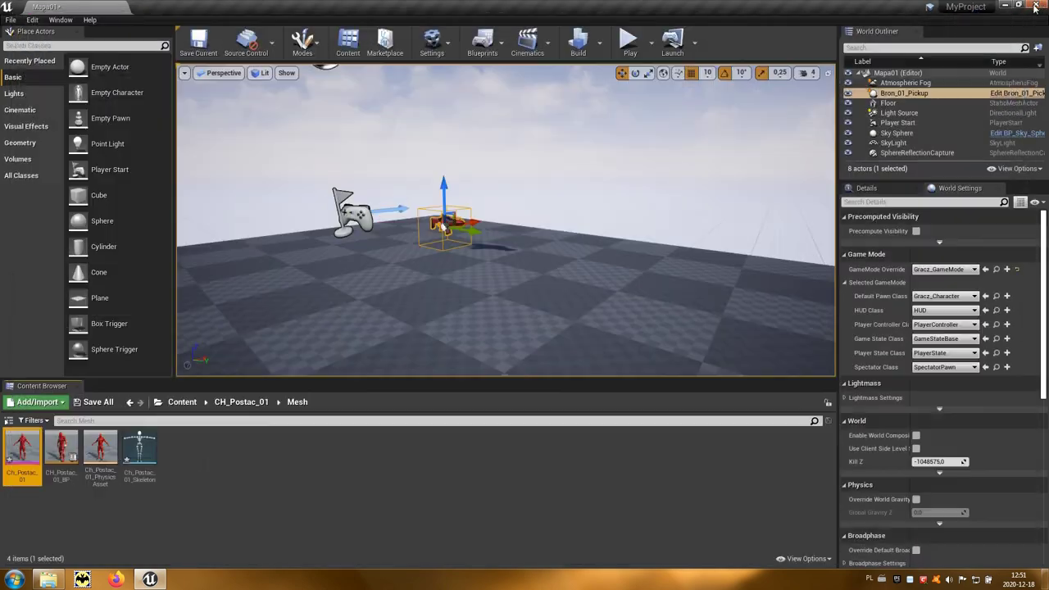
# Play Mapa01 and run and jump the character with W, S and Space to check the gun
pyautogui.click(629, 45)
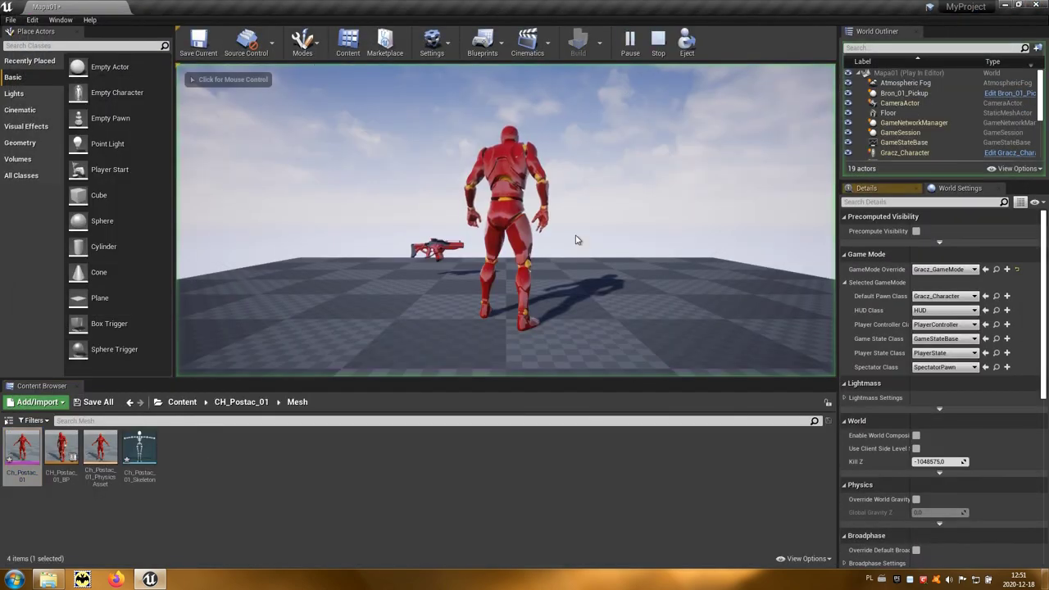
pyautogui.press('w')
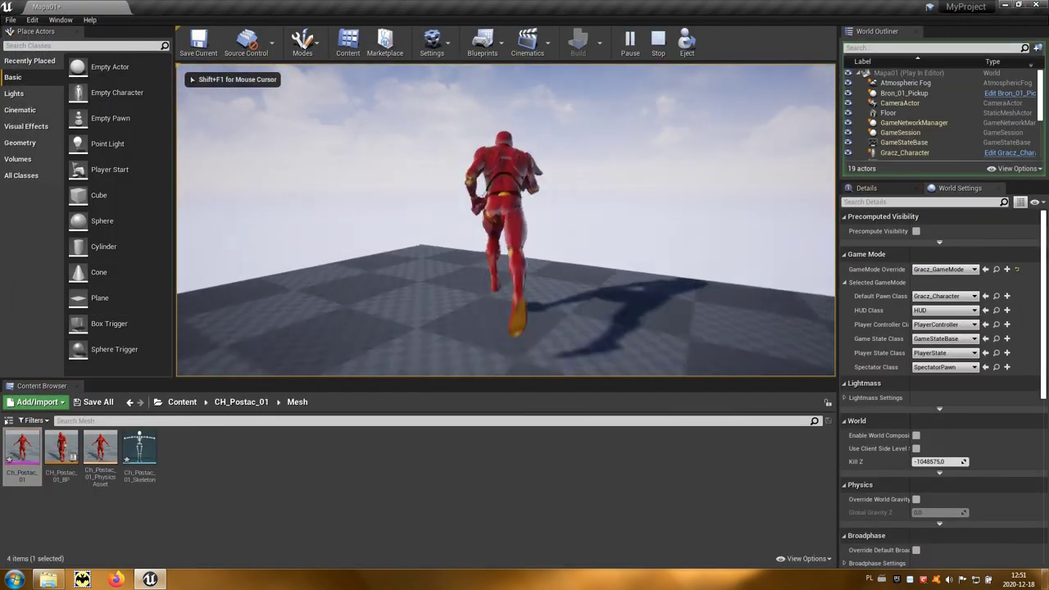
pyautogui.press('s')
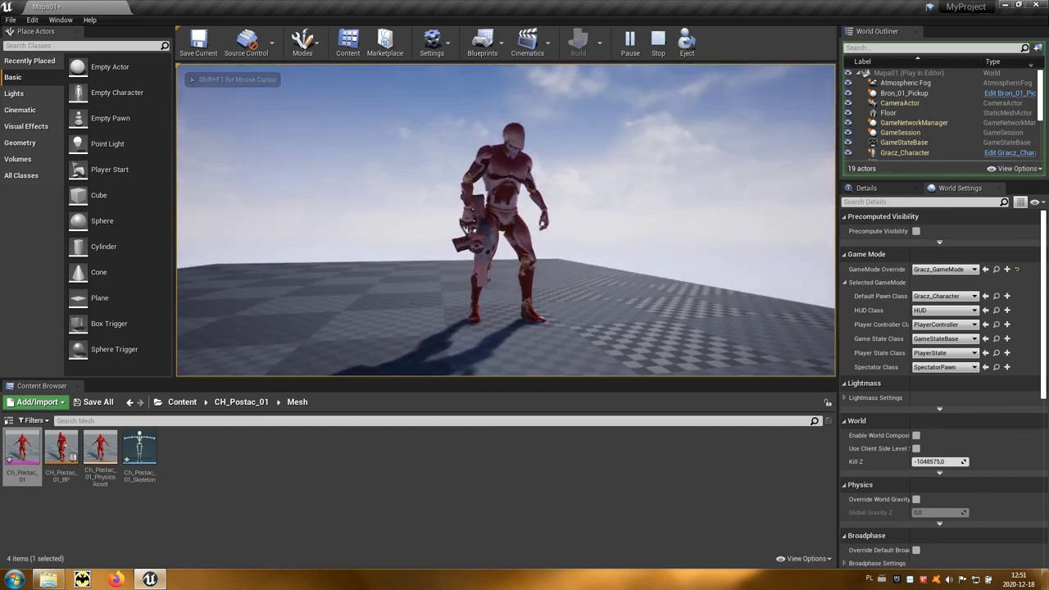
pyautogui.press('w')
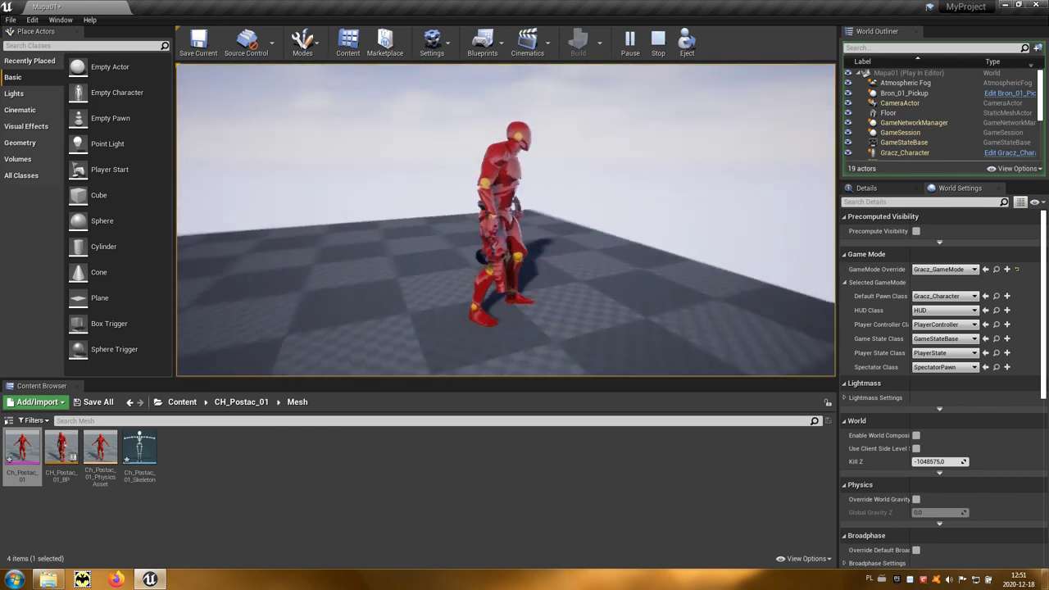
pyautogui.press('space')
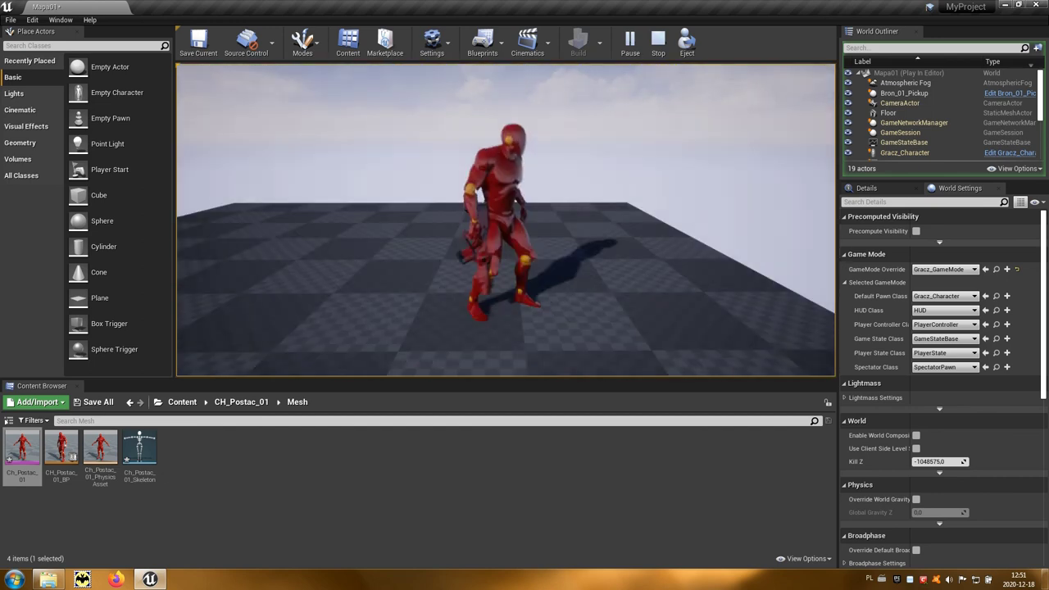